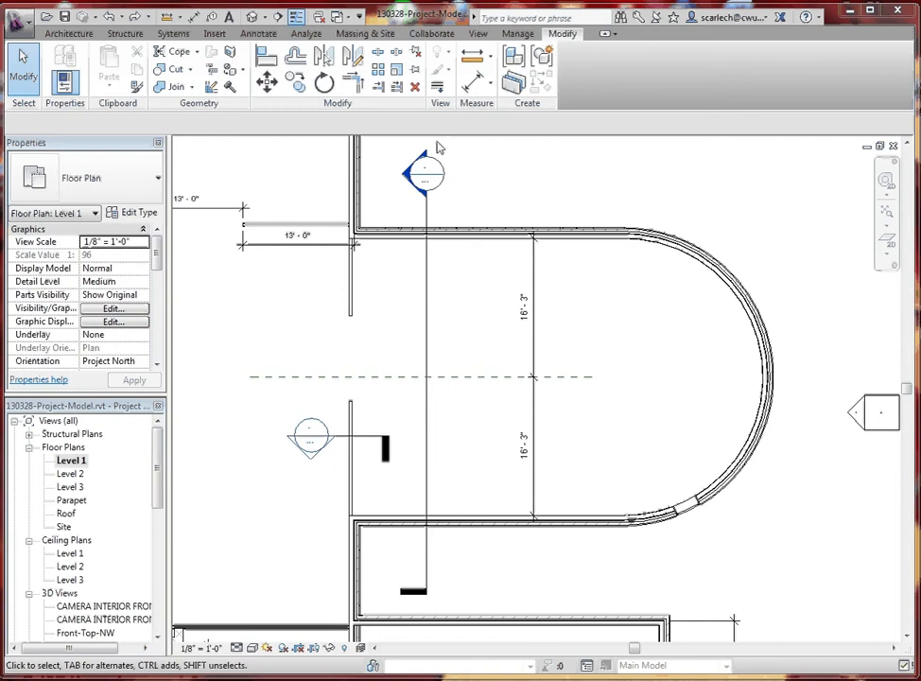
Draw a vertical reference plane from the curved wall's end down past the lower wall
{"action": "left_click", "coordinate": [47, 34]}
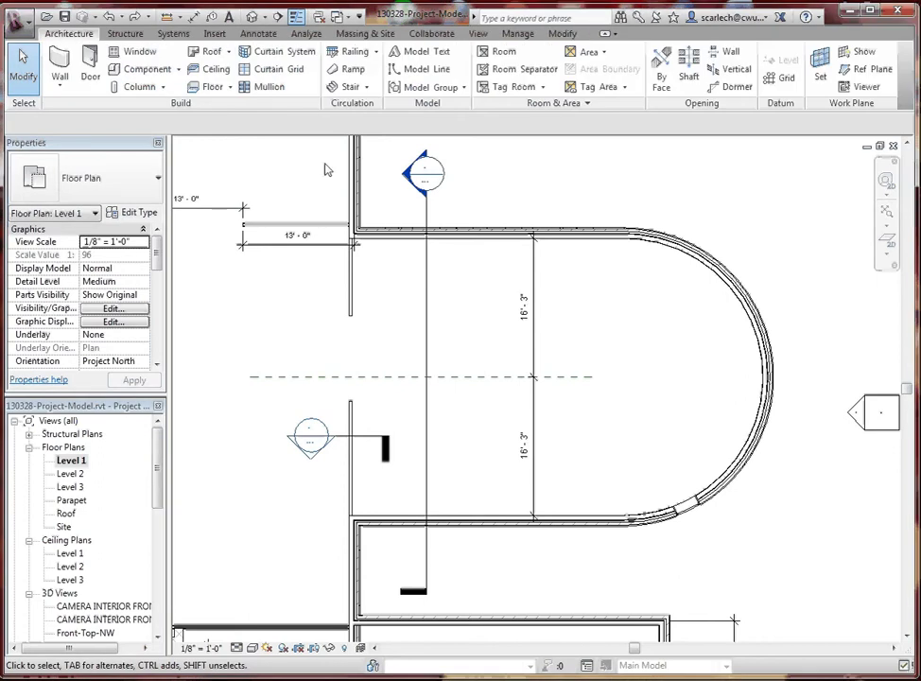
{"action": "left_click", "coordinate": [864, 68]}
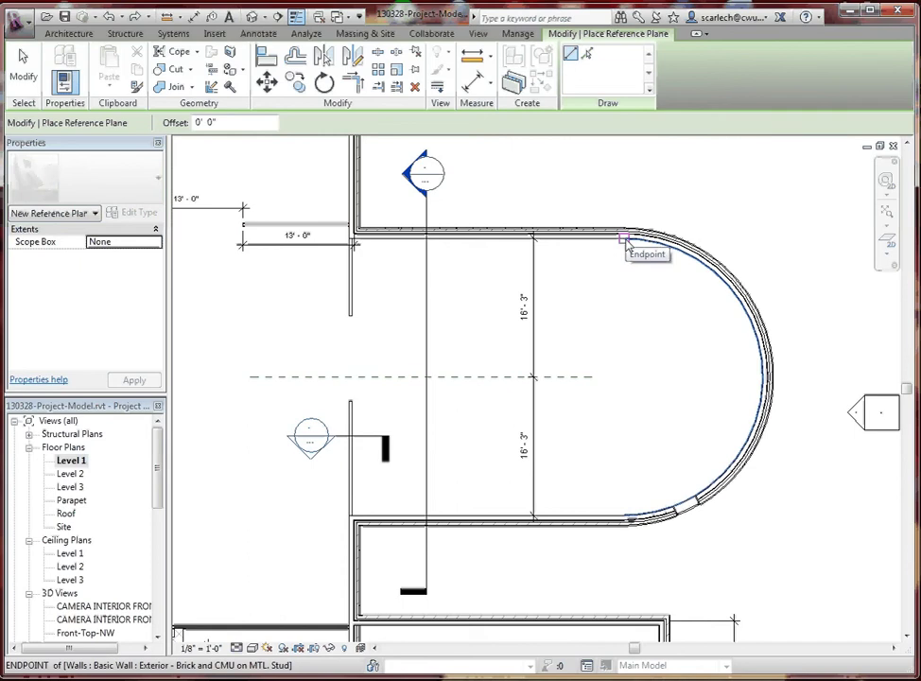
{"action": "left_click", "coordinate": [624, 240]}
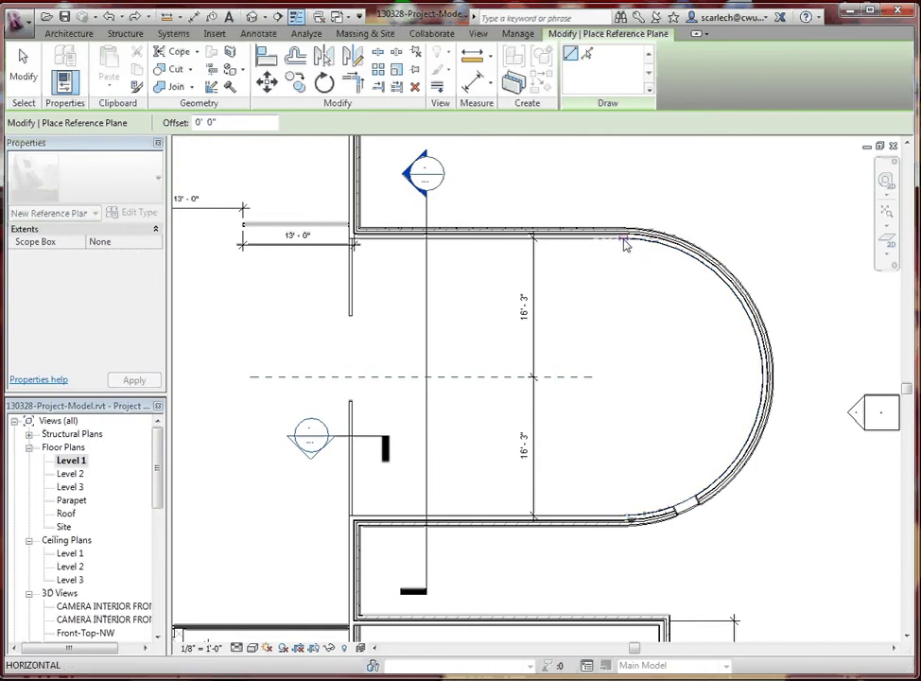
{"action": "left_click", "coordinate": [624, 586]}
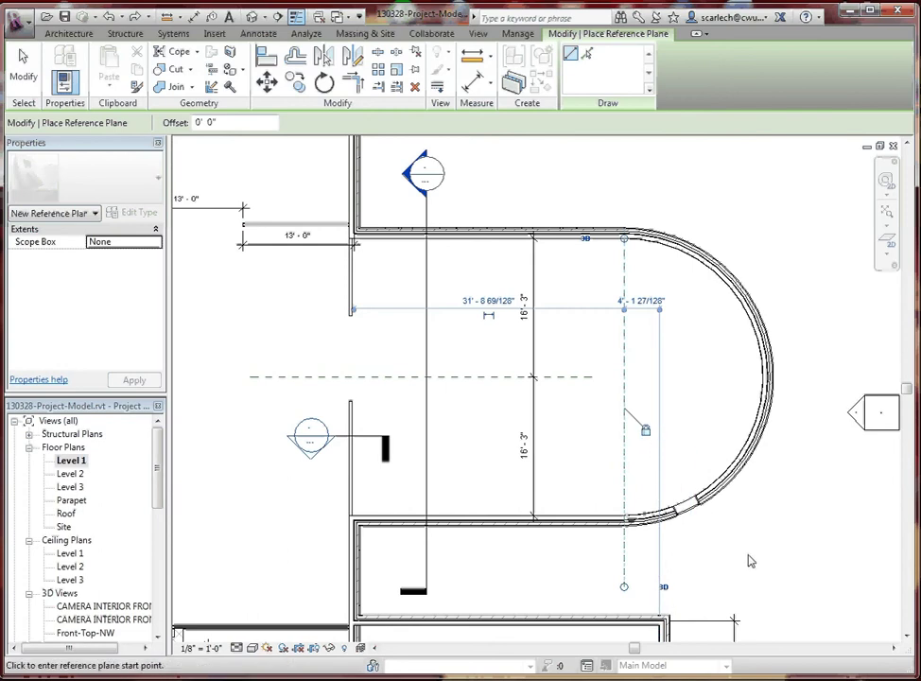
{"action": "key", "text": "Escape"}
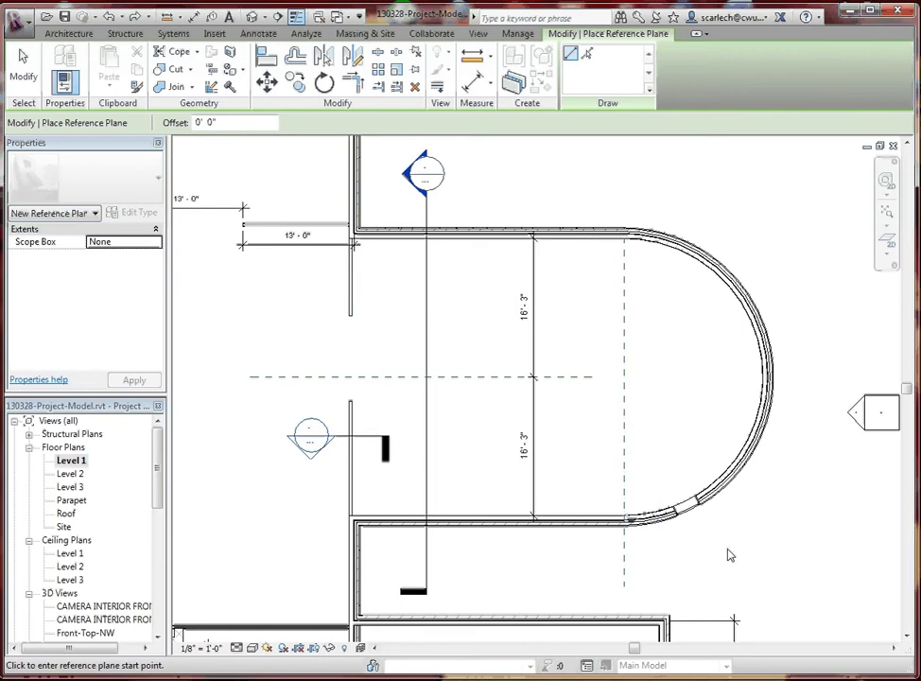
{"action": "key", "text": "Escape"}
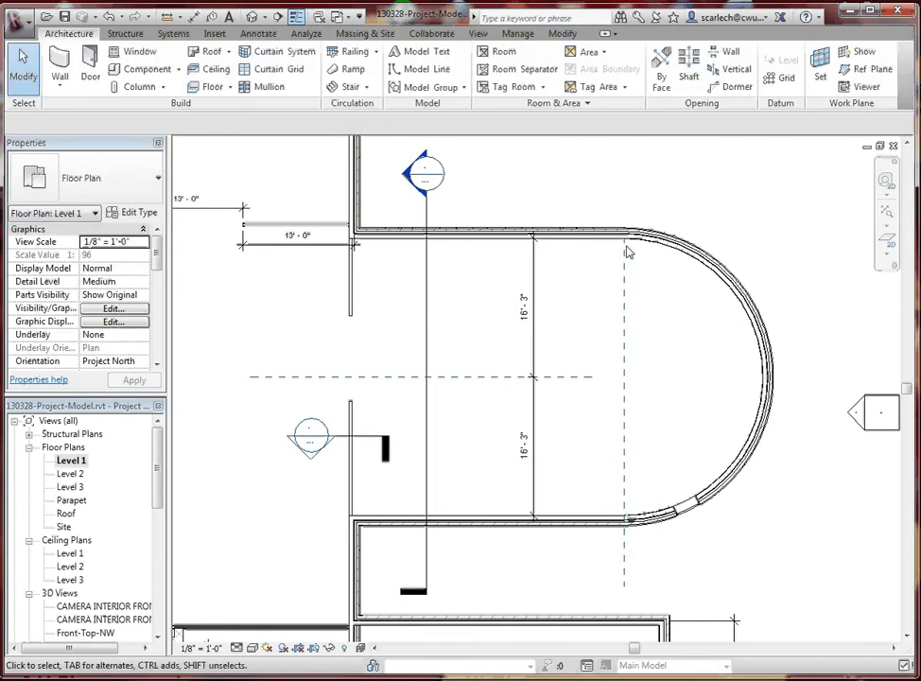
Shift the curved wall slightly to the right so it starts at the reference plane
{"action": "left_click", "coordinate": [760, 405]}
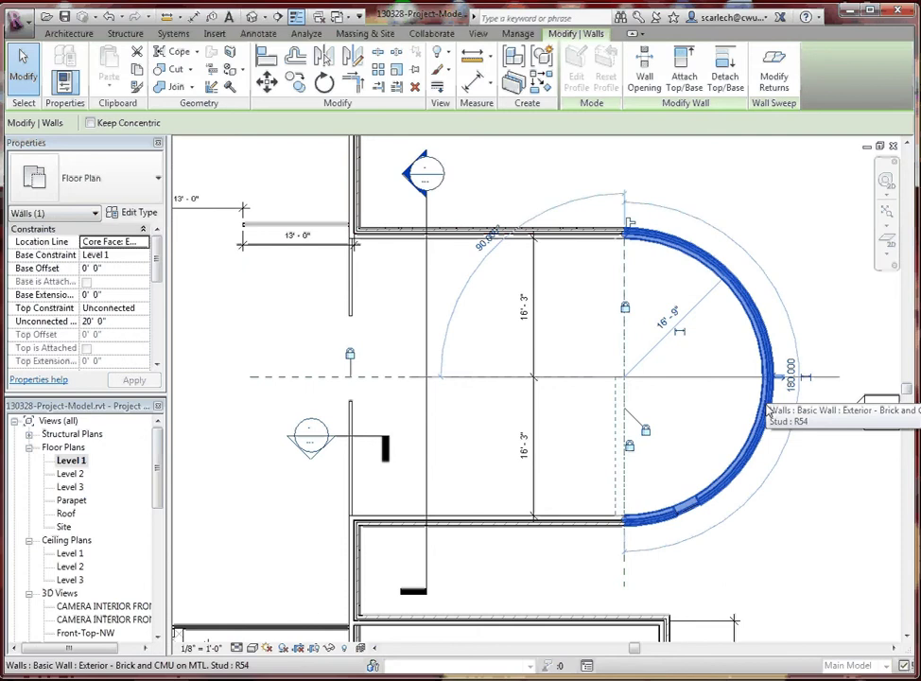
{"action": "left_click_drag", "start_coordinate": [790, 409], "coordinate": [779, 515]}
{"action": "key", "text": "Escape"}
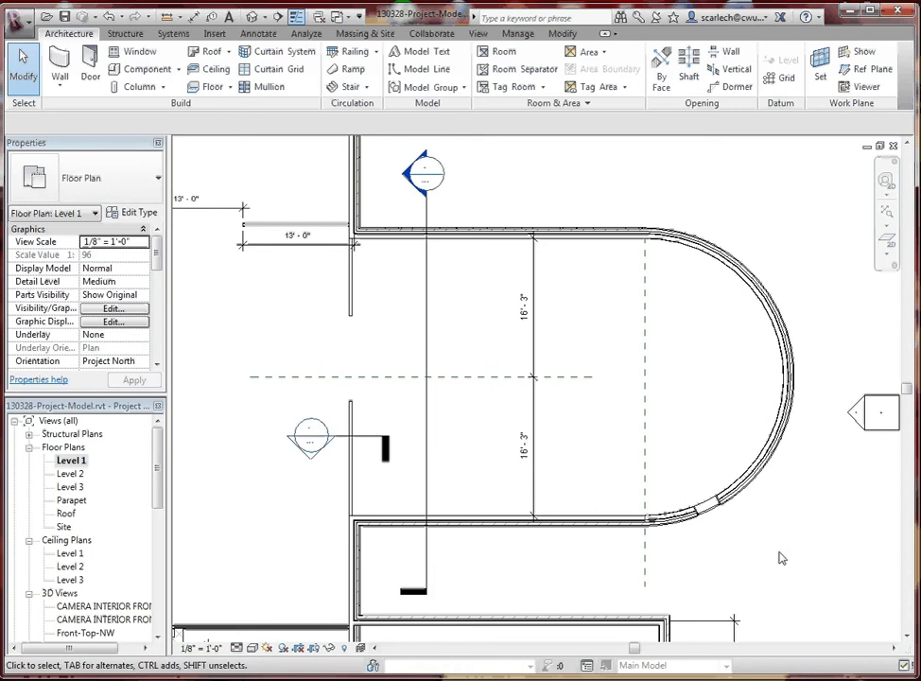
Start an array of the vertical reference plane
{"action": "left_click", "coordinate": [646, 325]}
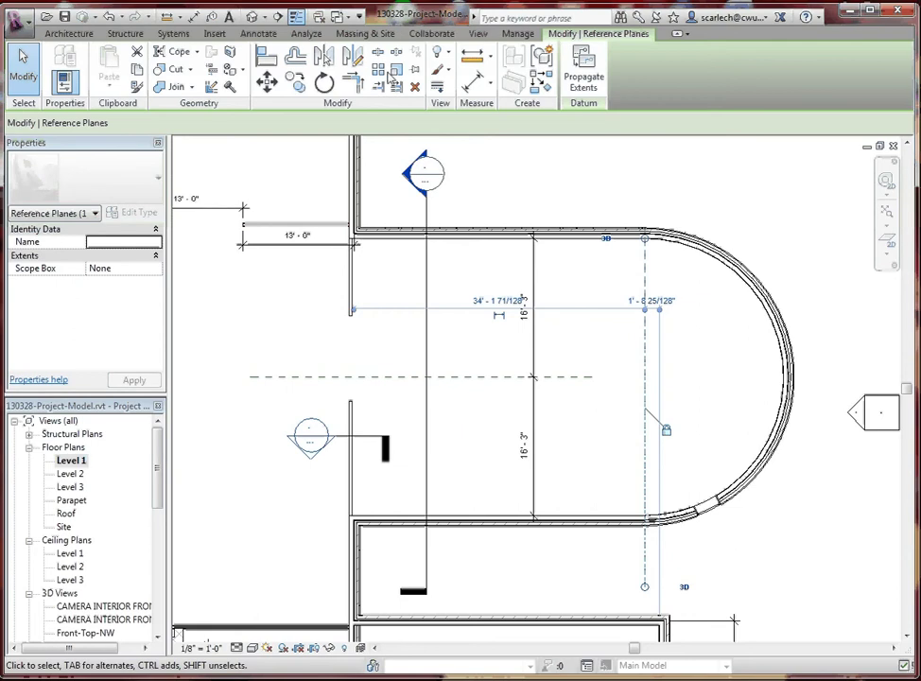
{"action": "left_click", "coordinate": [379, 72]}
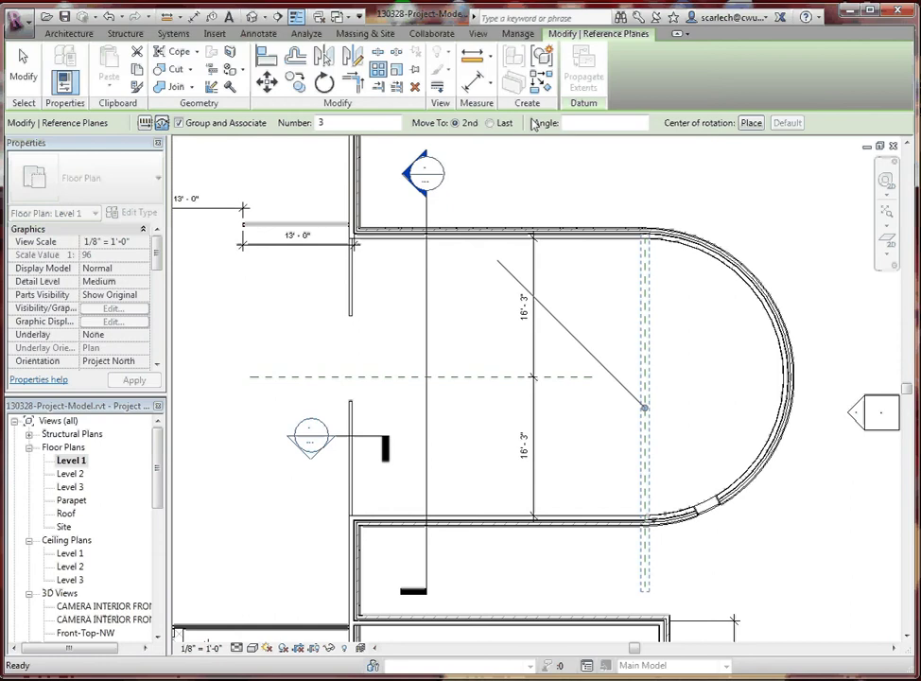
Set the radial array to 30° and 5 copies, centred on the curved wall's centre
{"action": "left_click", "coordinate": [592, 123]}
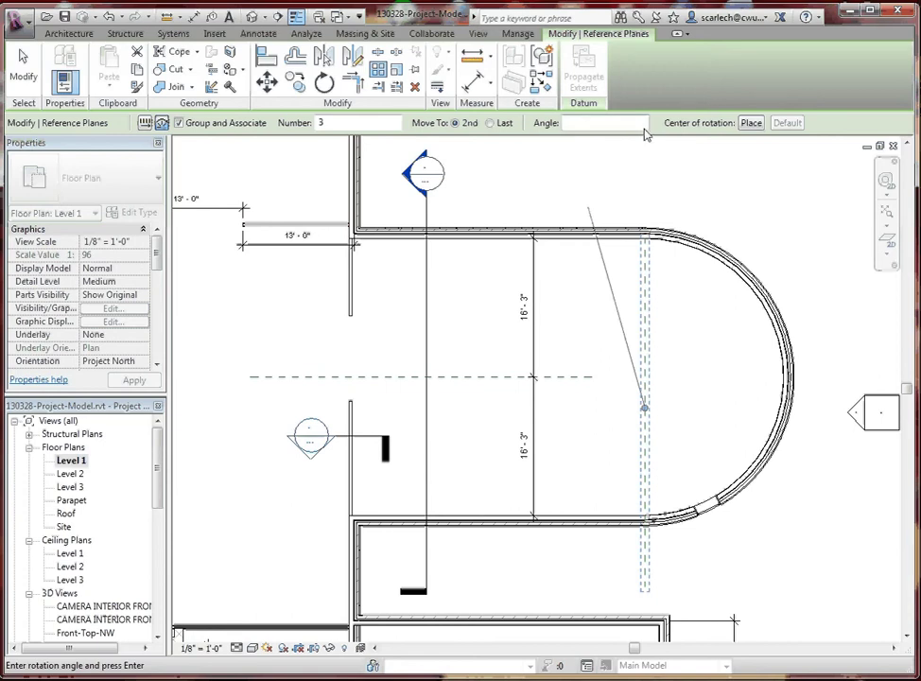
{"action": "type", "text": "30"}
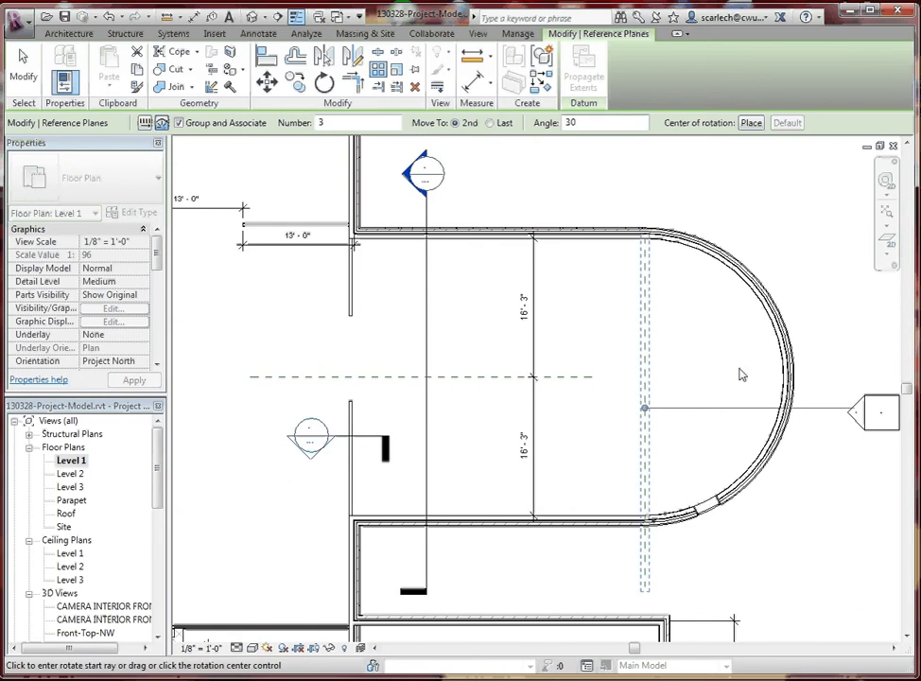
{"action": "left_click", "coordinate": [316, 124]}
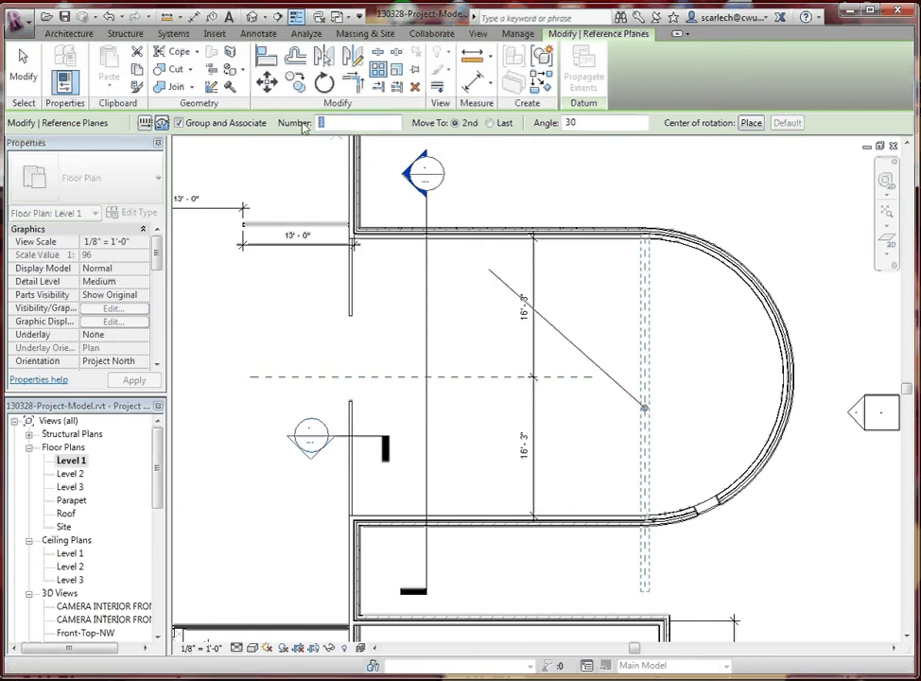
{"action": "type", "text": "5"}
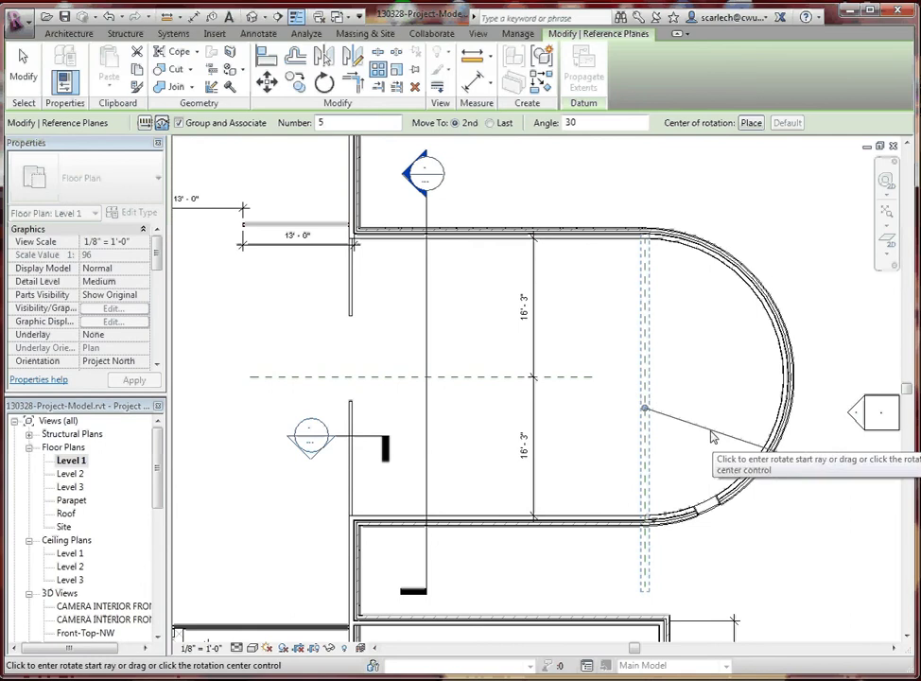
{"action": "left_click", "coordinate": [752, 123]}
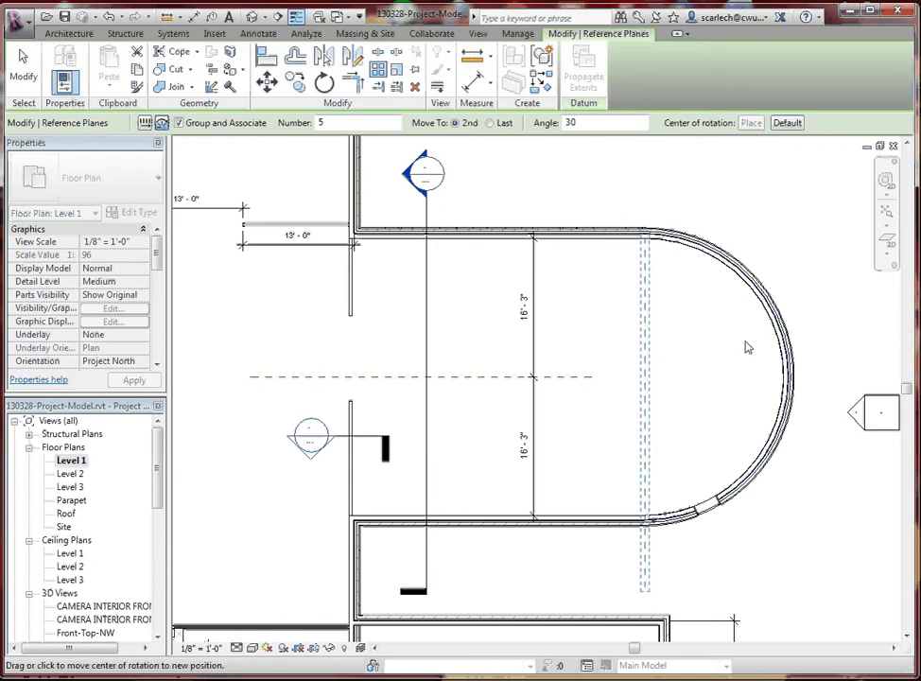
{"action": "left_click", "coordinate": [644, 376]}
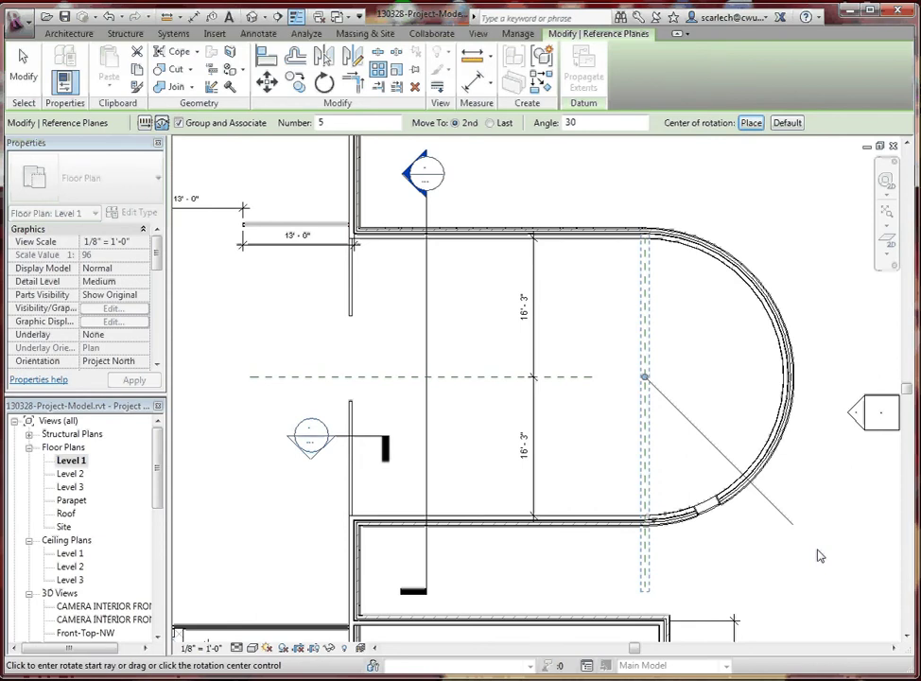
Cancel the radial array, keeping the single reference plane
{"action": "key", "text": "r"}
{"action": "key", "text": "p"}
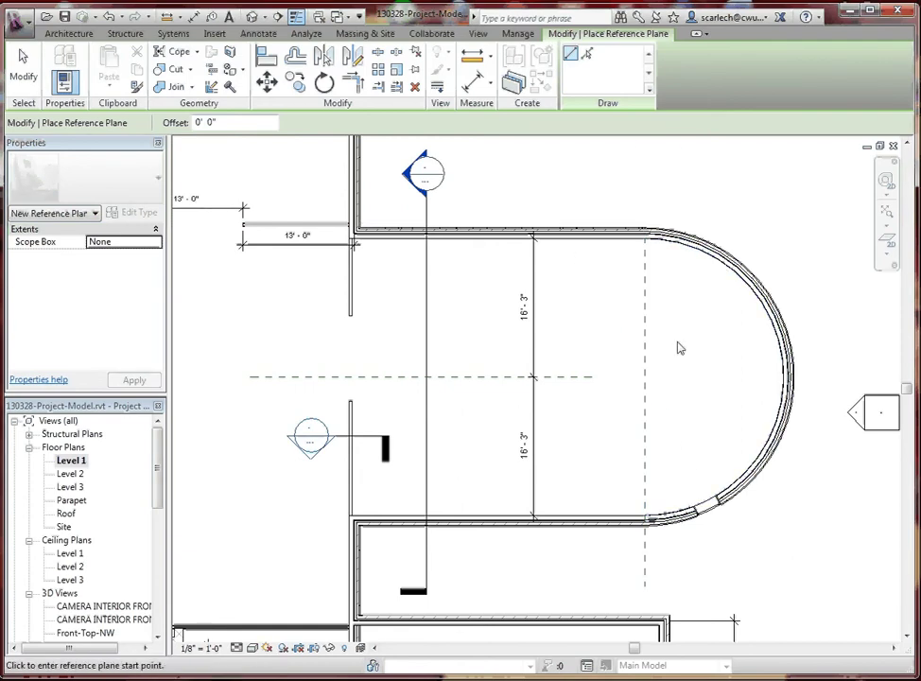
{"action": "key", "text": "Escape"}
{"action": "left_click", "coordinate": [646, 308]}
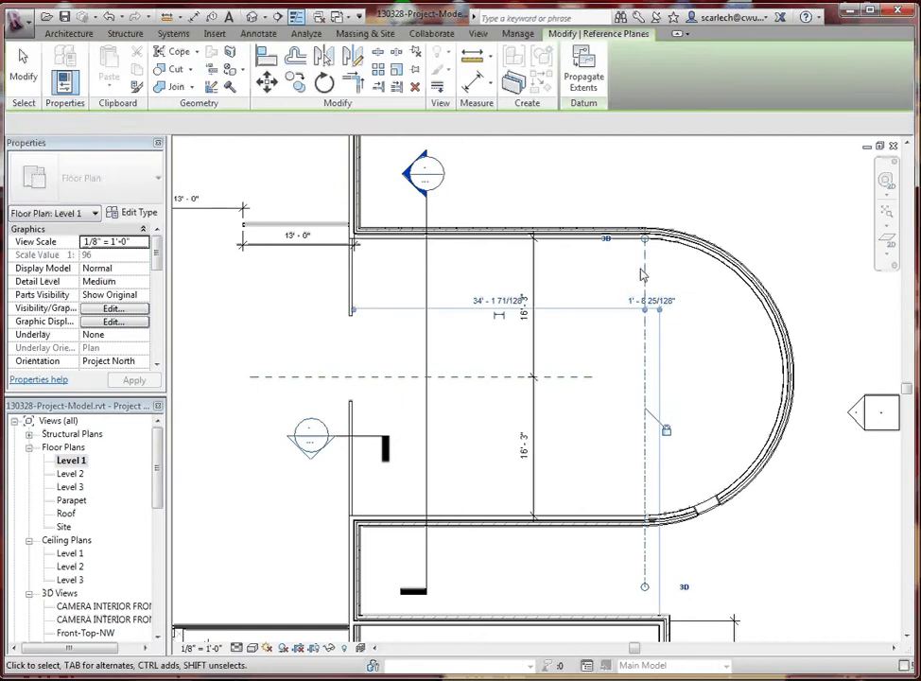
{"action": "key", "text": "Escape"}
{"action": "left_click", "coordinate": [649, 324]}
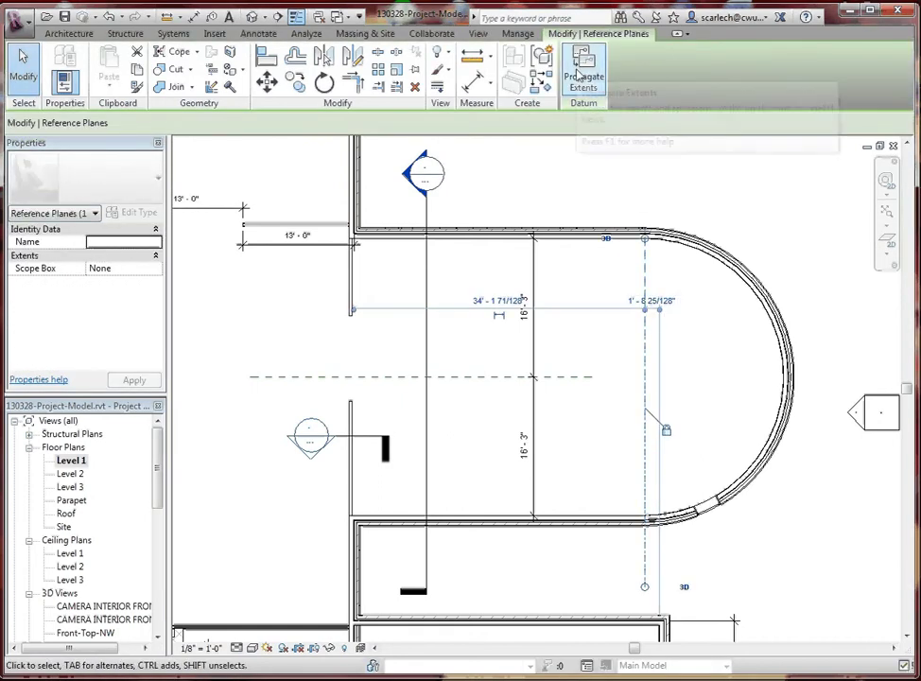
{"action": "left_click", "coordinate": [378, 70]}
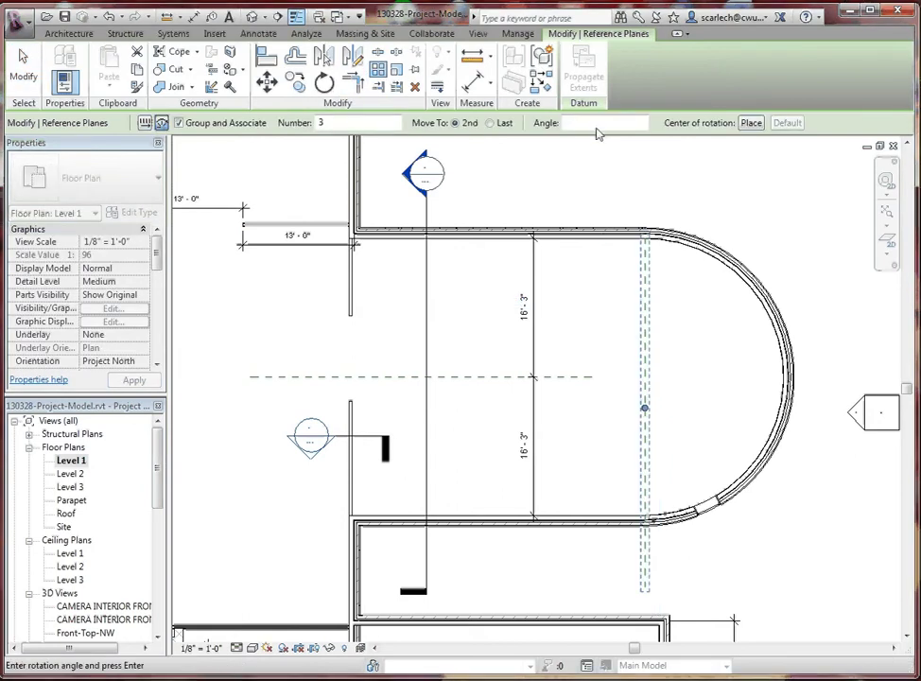
{"action": "type", "text": "2"}
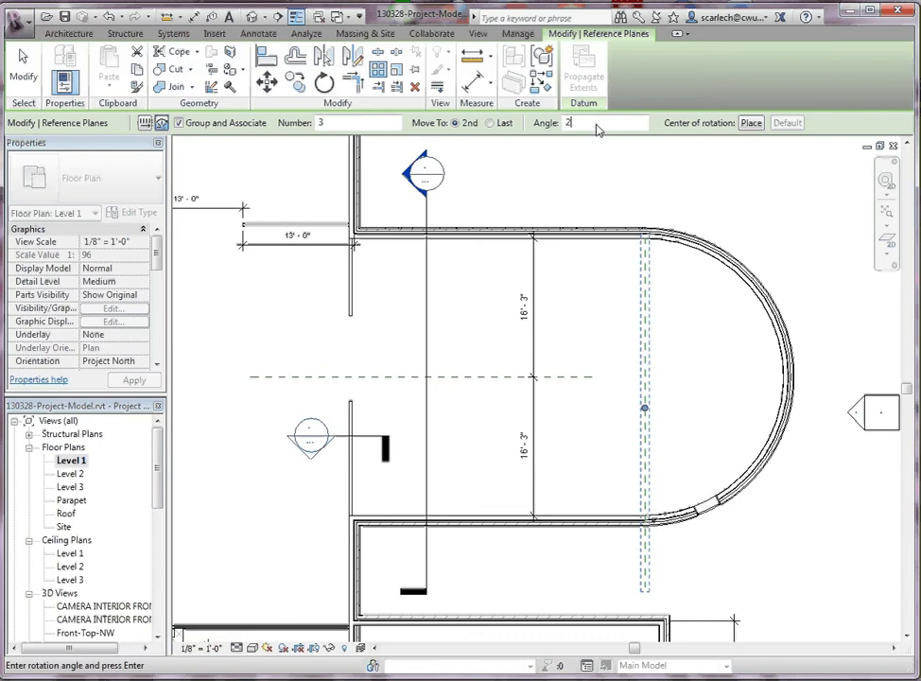
{"action": "type", "text": "5"}
{"action": "key", "text": "Return"}
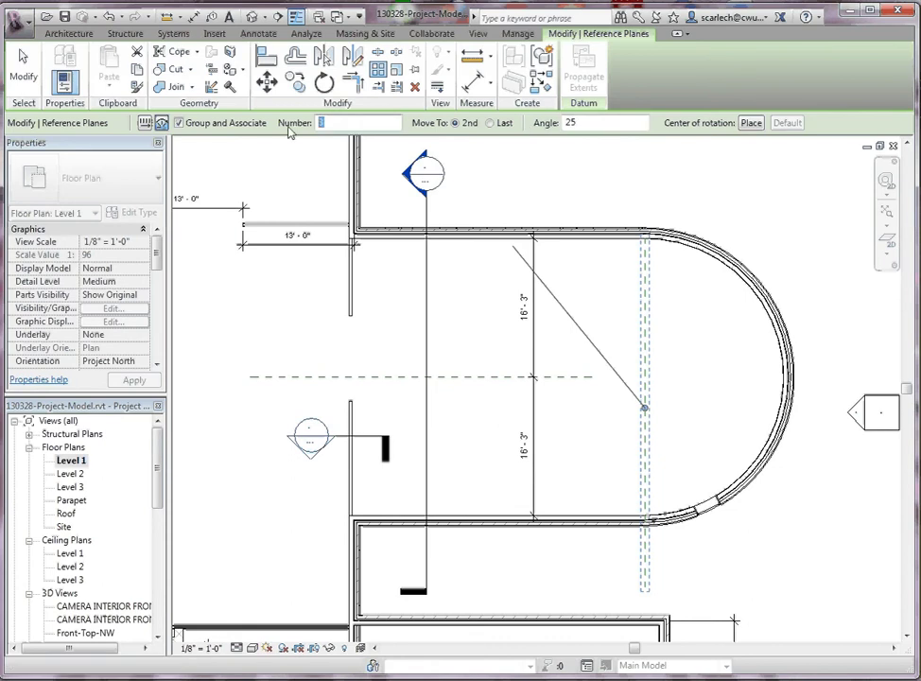
{"action": "type", "text": "5"}
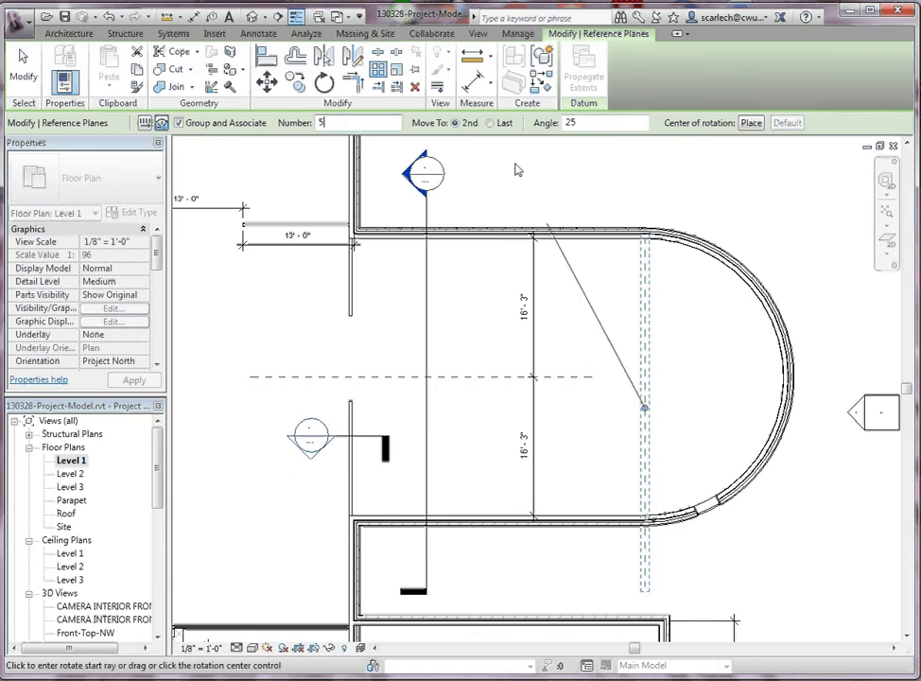
{"action": "left_click", "coordinate": [751, 124]}
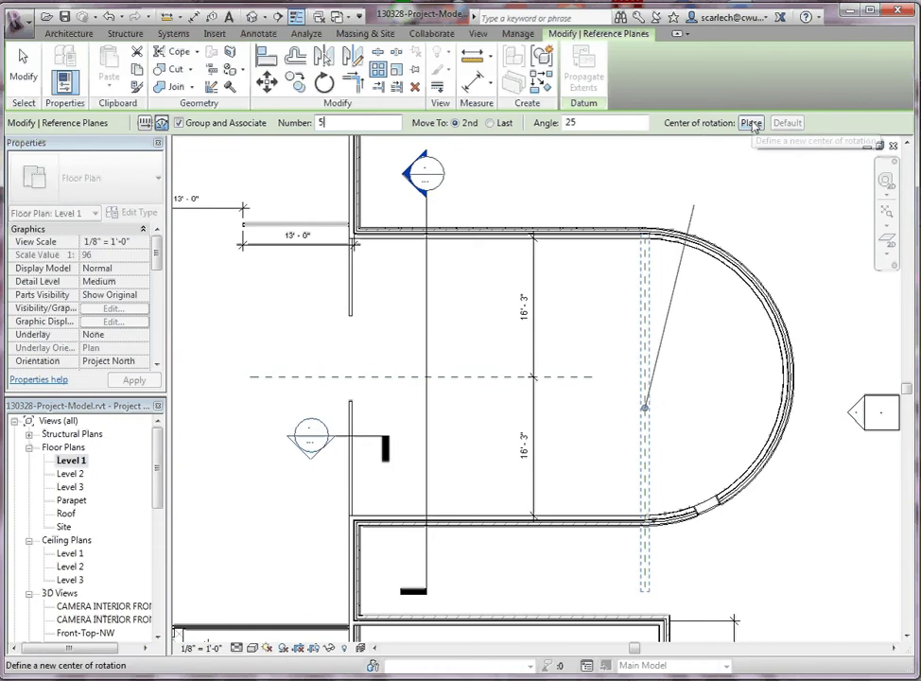
{"action": "left_click", "coordinate": [645, 377]}
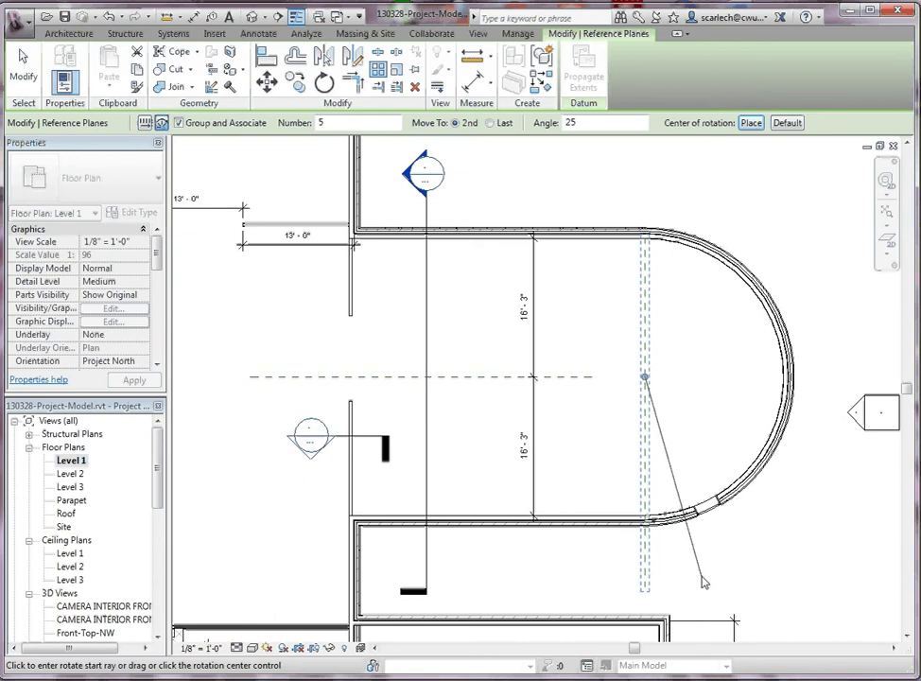
{"action": "key", "text": "r"}
{"action": "key", "text": "p"}
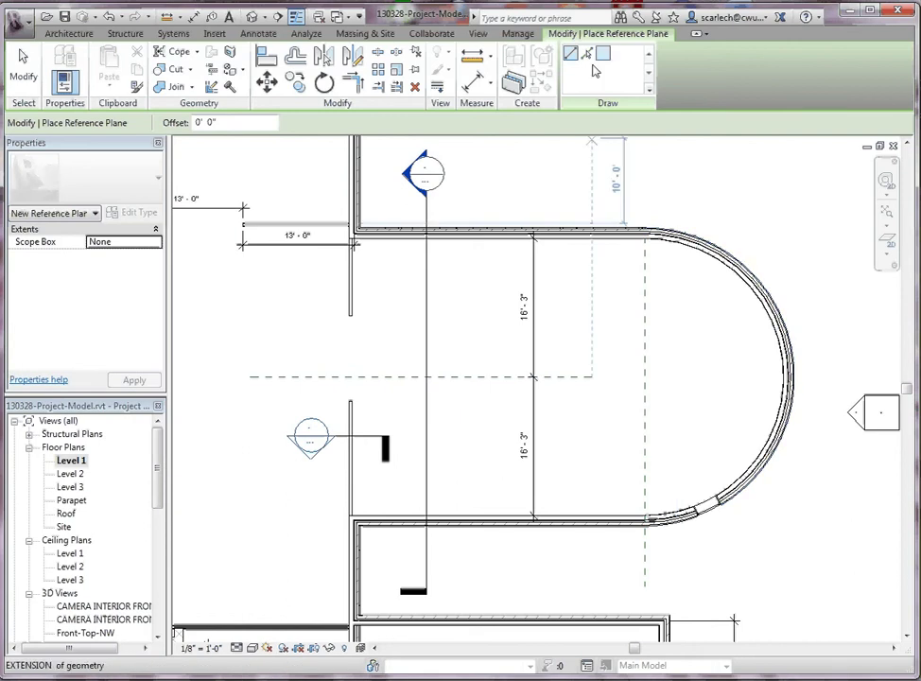
{"action": "key", "text": "Escape"}
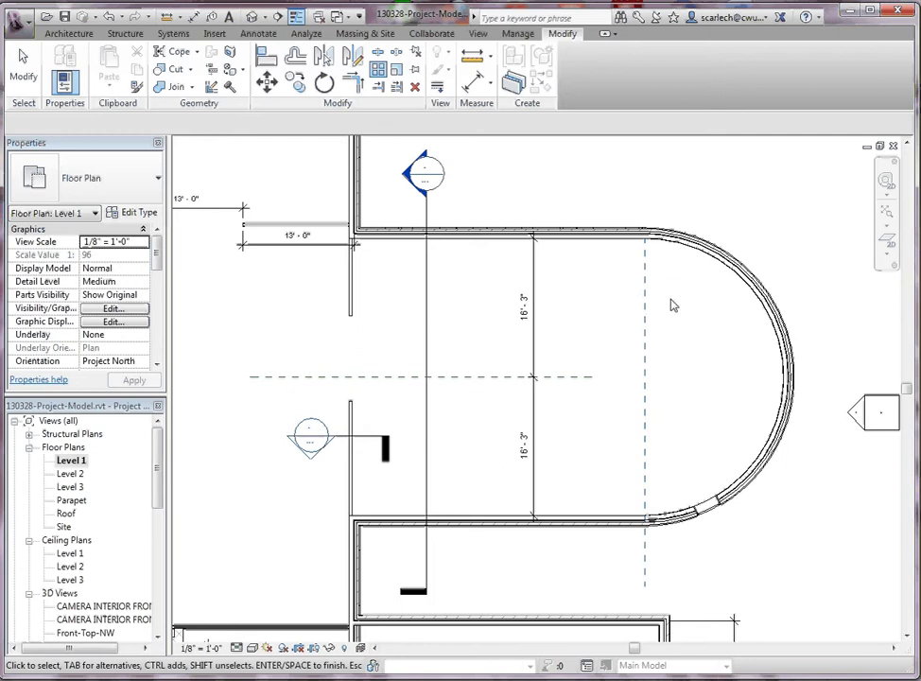
Radially array the reference plane with 5 copies at 25° about the arc's centre
{"action": "left_click", "coordinate": [383, 74]}
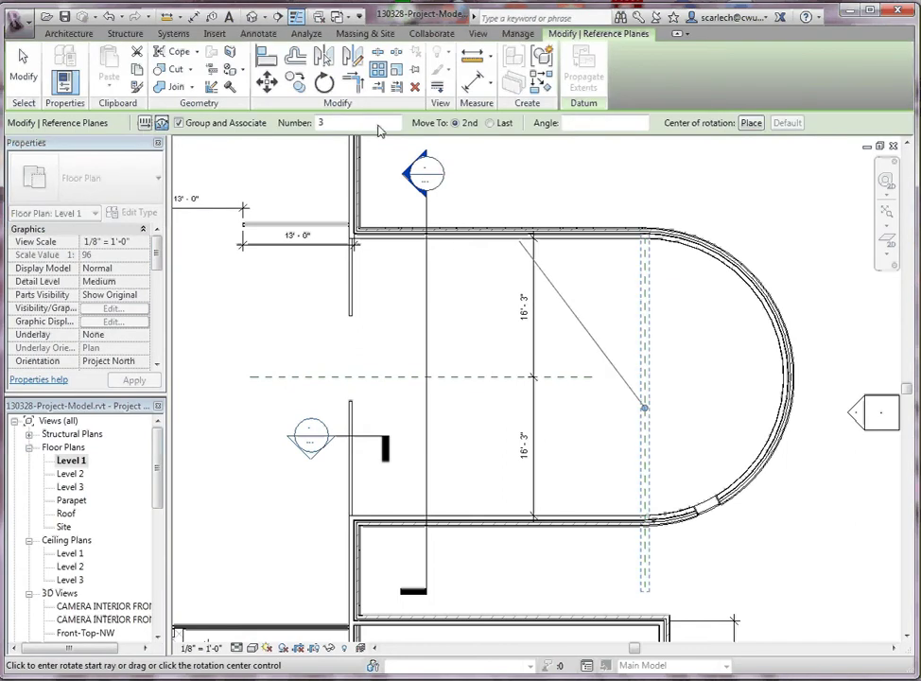
{"action": "double_click", "coordinate": [342, 122]}
{"action": "type", "text": "5"}
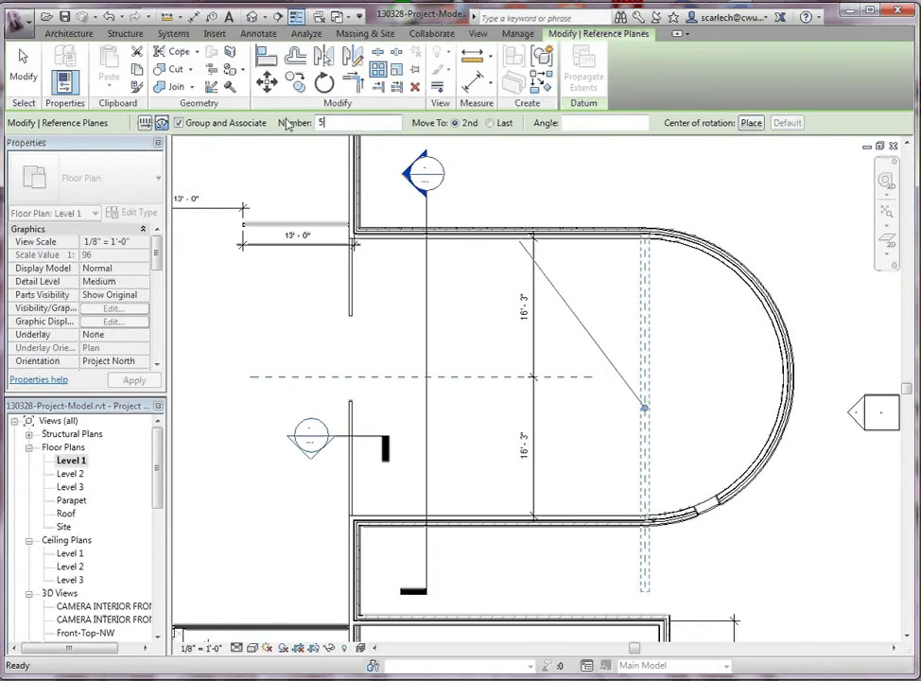
{"action": "left_click", "coordinate": [580, 123]}
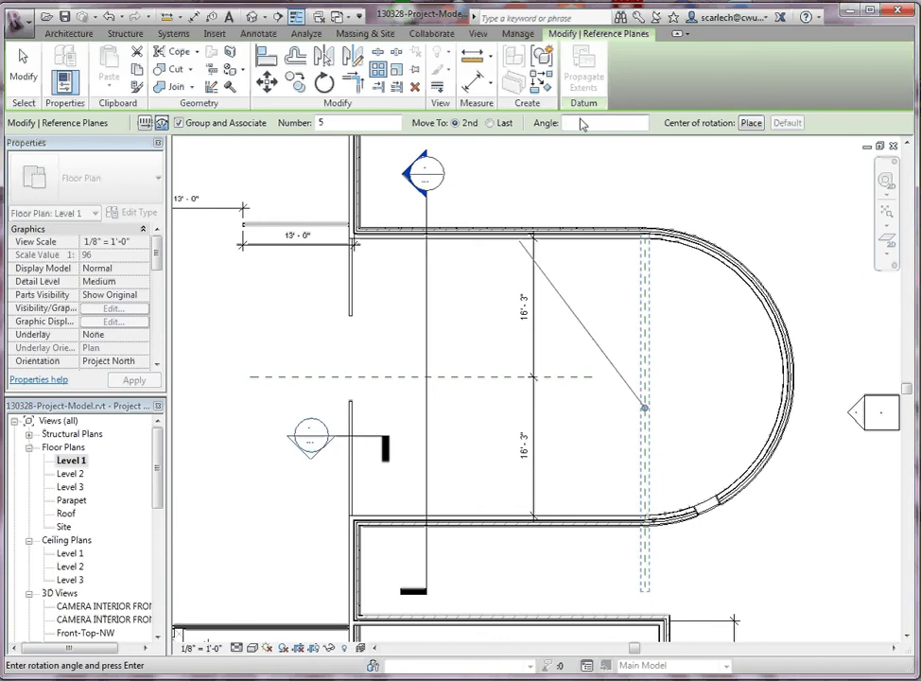
{"action": "type", "text": "25"}
{"action": "key", "text": "Return"}
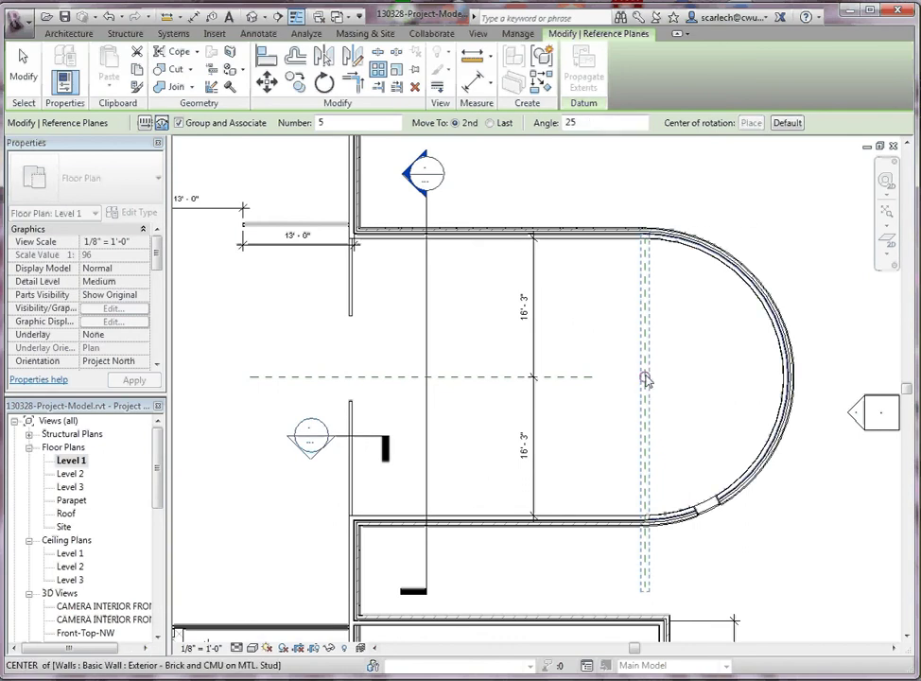
{"action": "left_click", "coordinate": [645, 378]}
{"action": "double_click", "coordinate": [586, 122]}
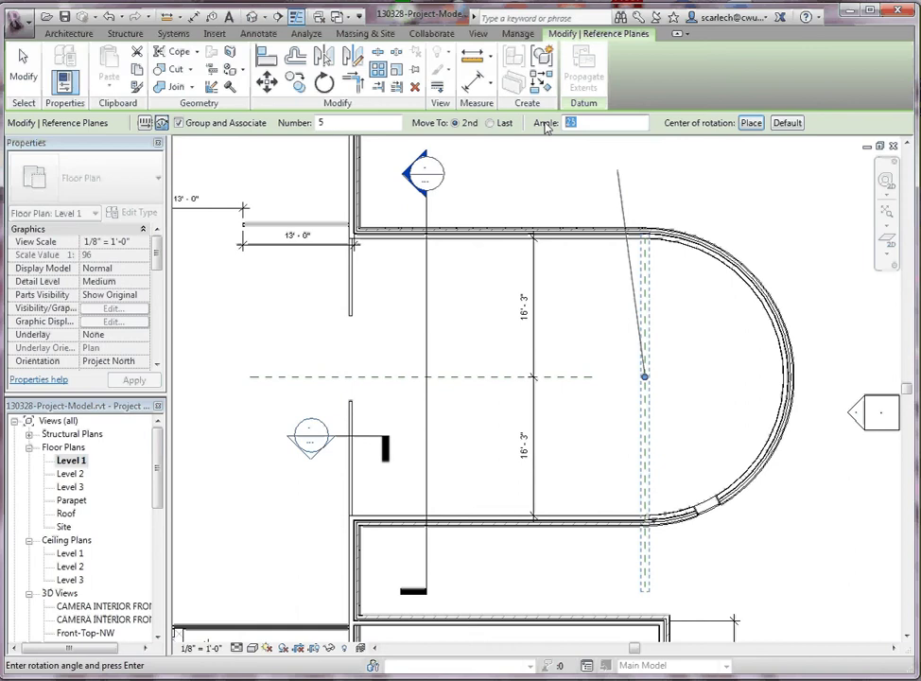
{"action": "type", "text": "25"}
{"action": "key", "text": "Return"}
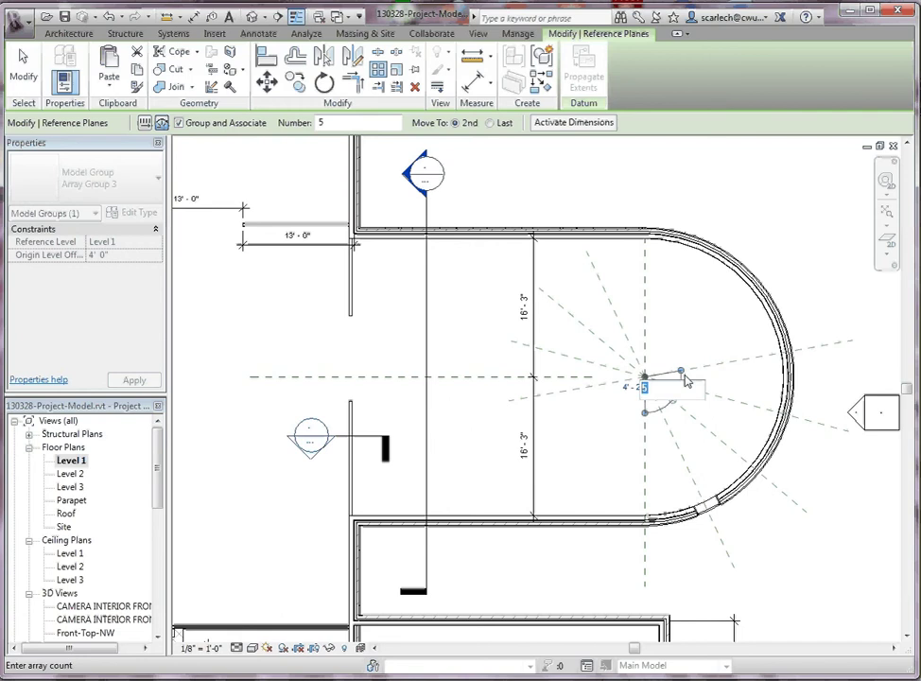
Accept the 5-copy count, then deselect and reselect the resulting array group
{"action": "key", "text": "Return"}
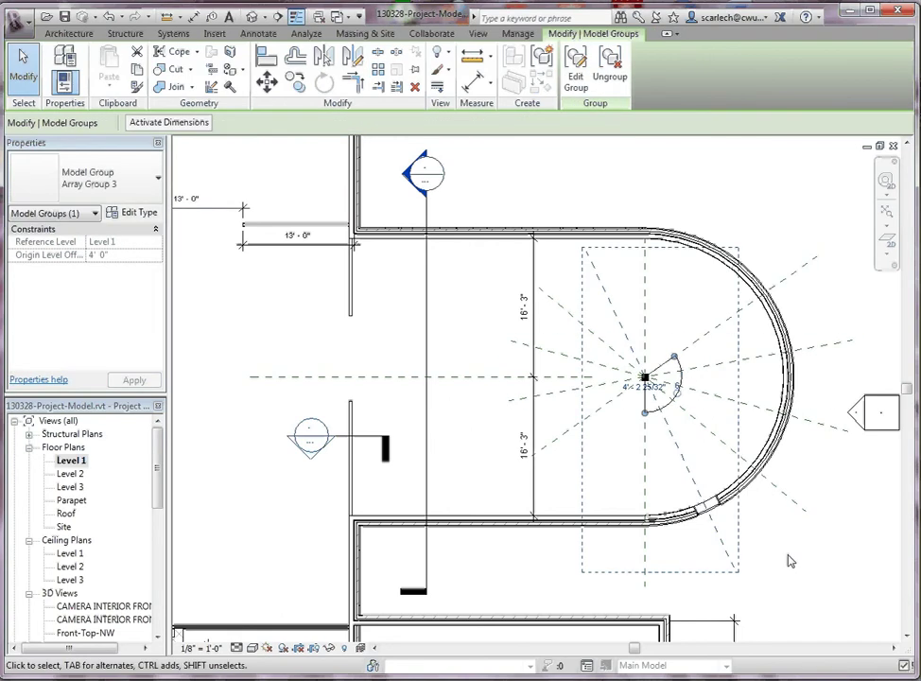
{"action": "left_click", "coordinate": [787, 558]}
{"action": "scroll", "coordinate": [760, 520], "scroll_direction": "up", "scroll_amount": 2}
{"action": "scroll", "coordinate": [693, 417], "scroll_direction": "down", "scroll_amount": 3}
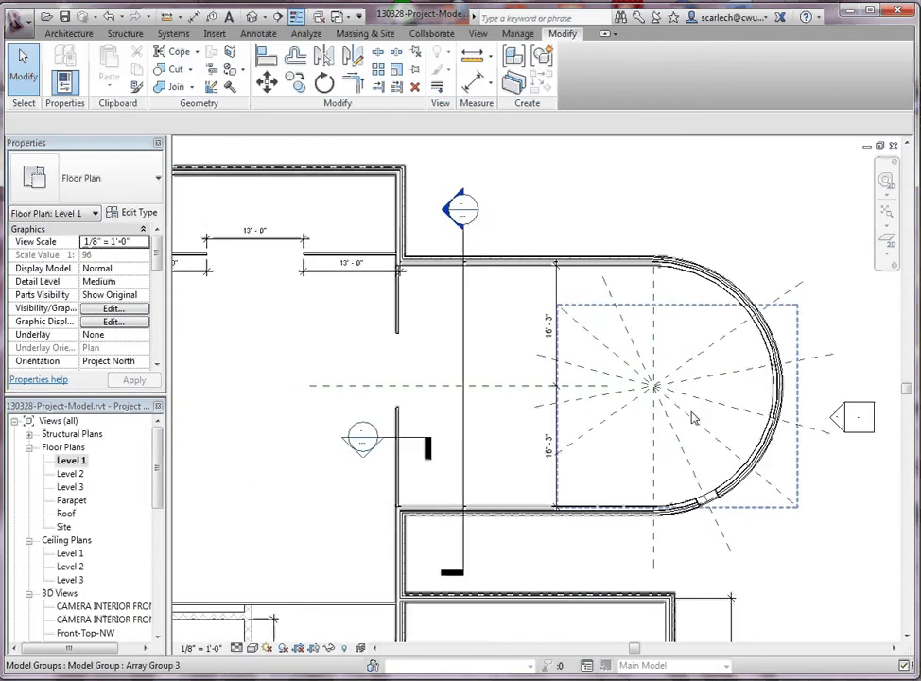
{"action": "scroll", "coordinate": [693, 418], "scroll_direction": "up", "scroll_amount": 1}
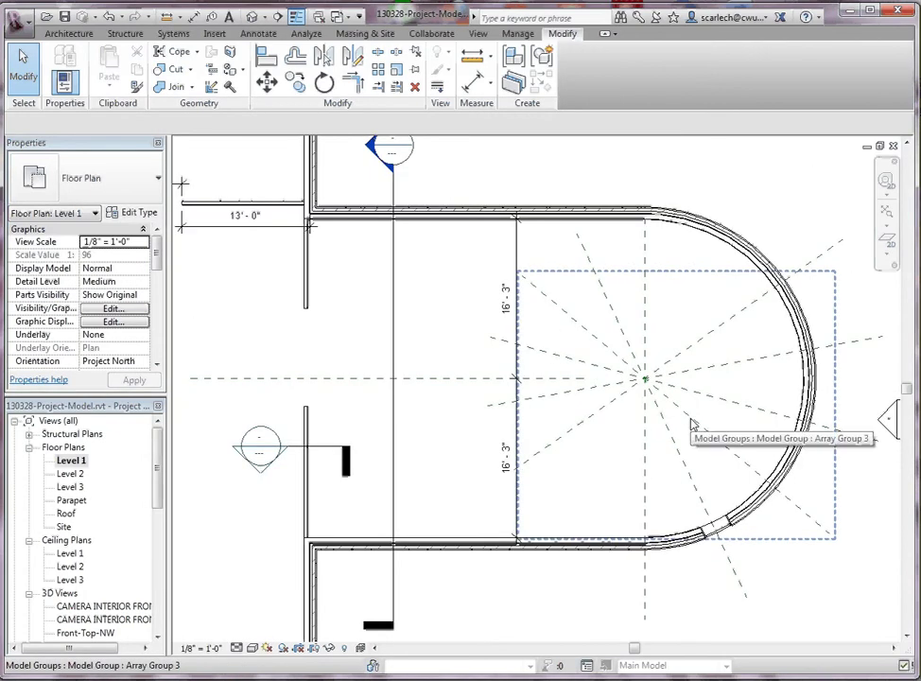
{"action": "left_click", "coordinate": [693, 423]}
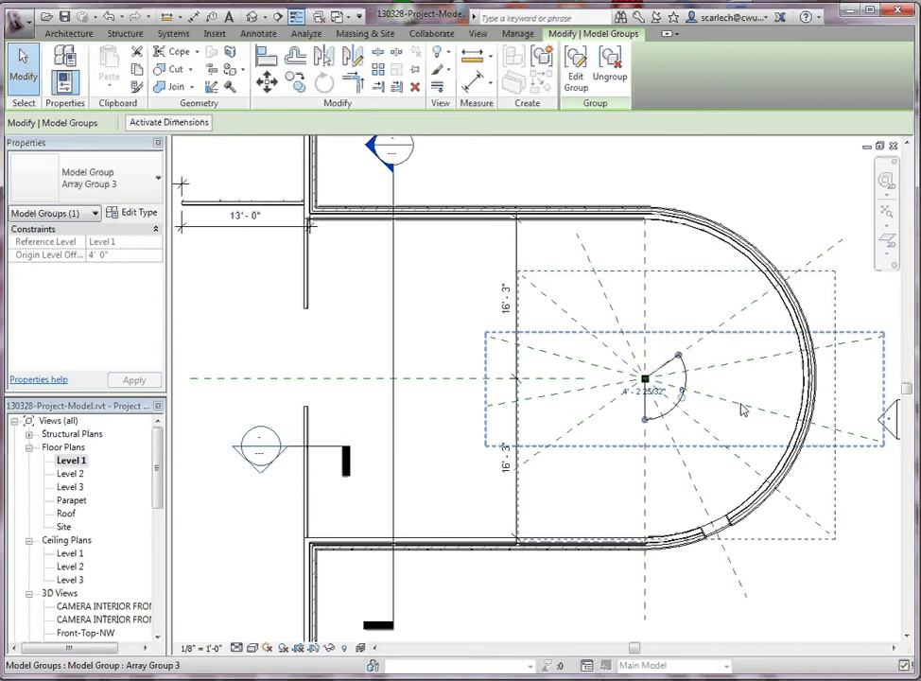
{"action": "scroll", "coordinate": [677, 424], "scroll_direction": "up", "scroll_amount": 2}
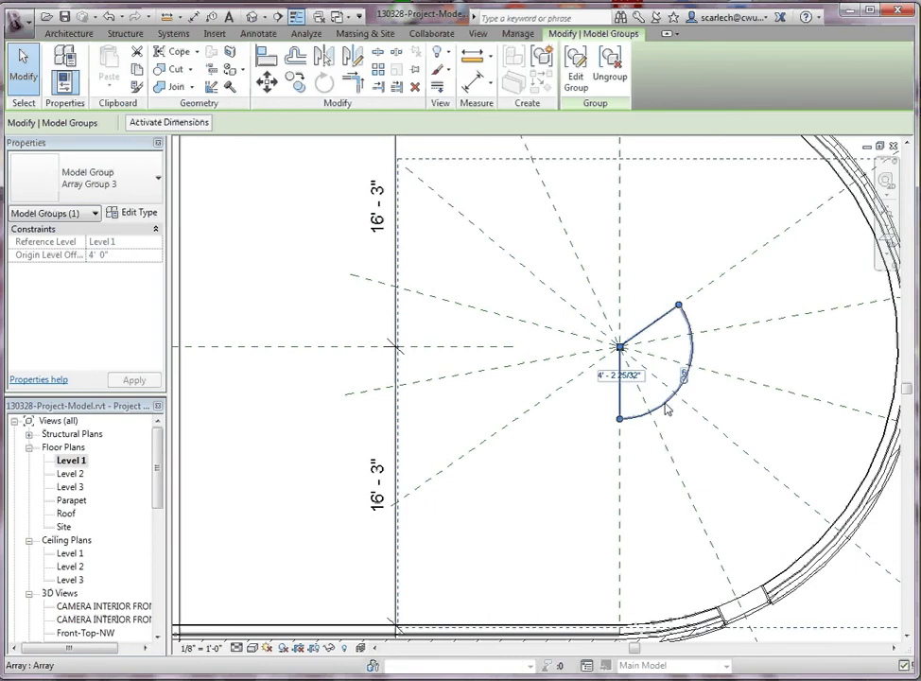
{"action": "left_click", "coordinate": [665, 406]}
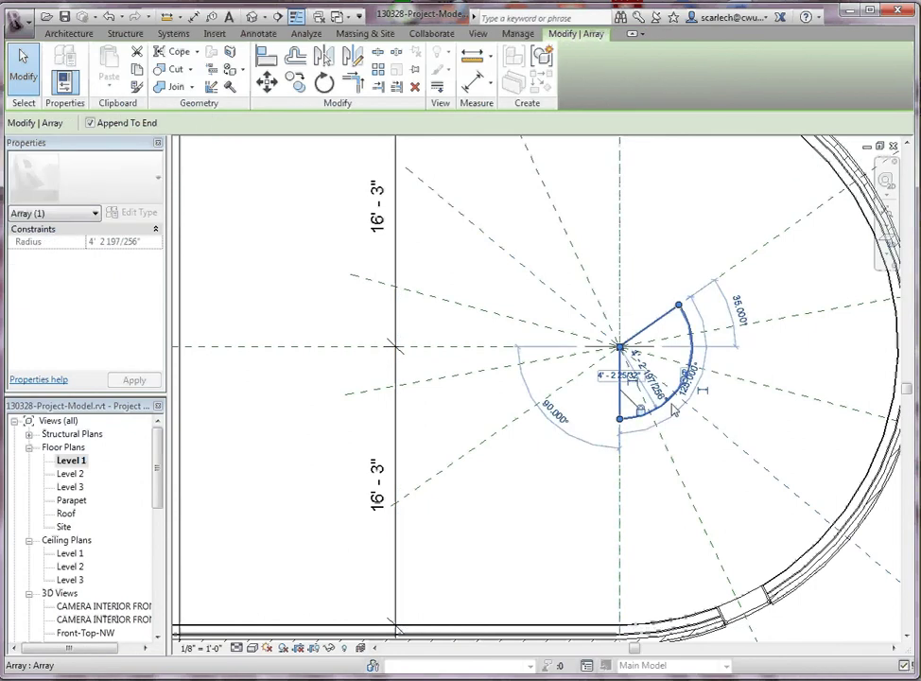
{"action": "scroll", "coordinate": [689, 399], "scroll_direction": "up", "scroll_amount": 5}
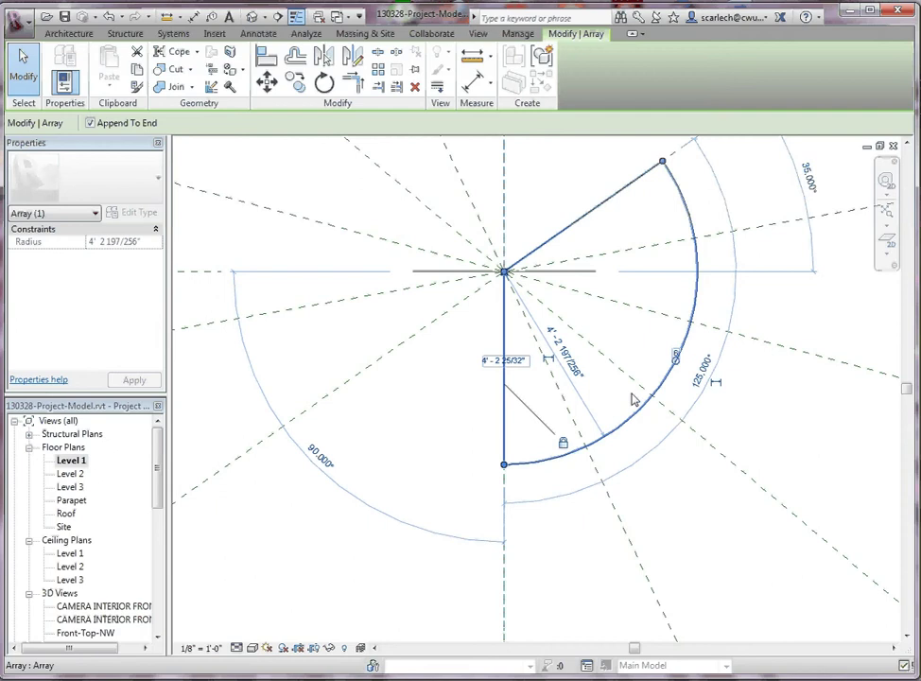
{"action": "scroll", "coordinate": [624, 395], "scroll_direction": "down", "scroll_amount": 3}
{"action": "scroll", "coordinate": [586, 440], "scroll_direction": "down", "scroll_amount": 1}
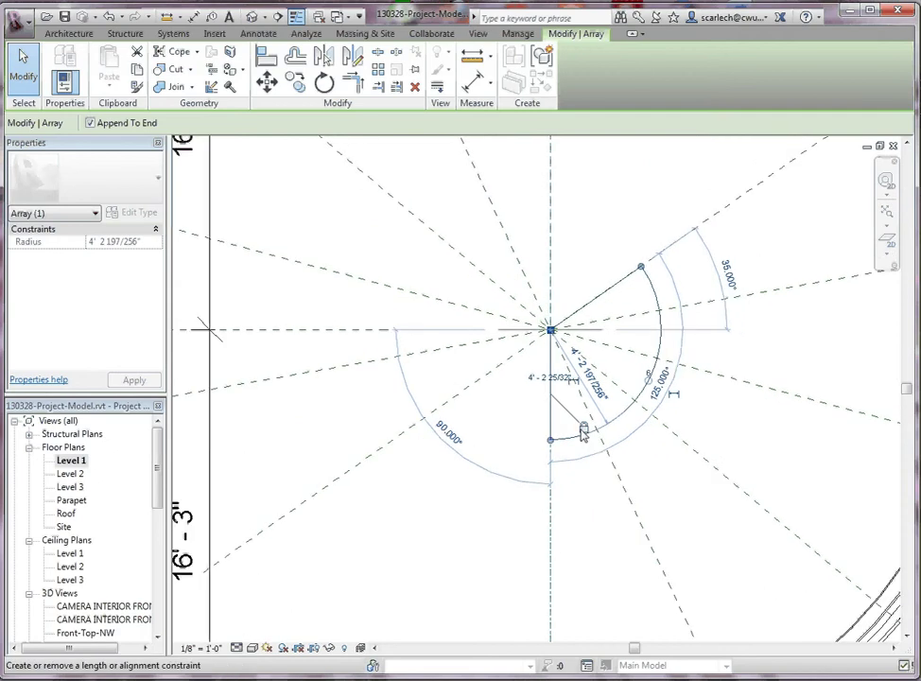
{"action": "left_click", "coordinate": [669, 378]}
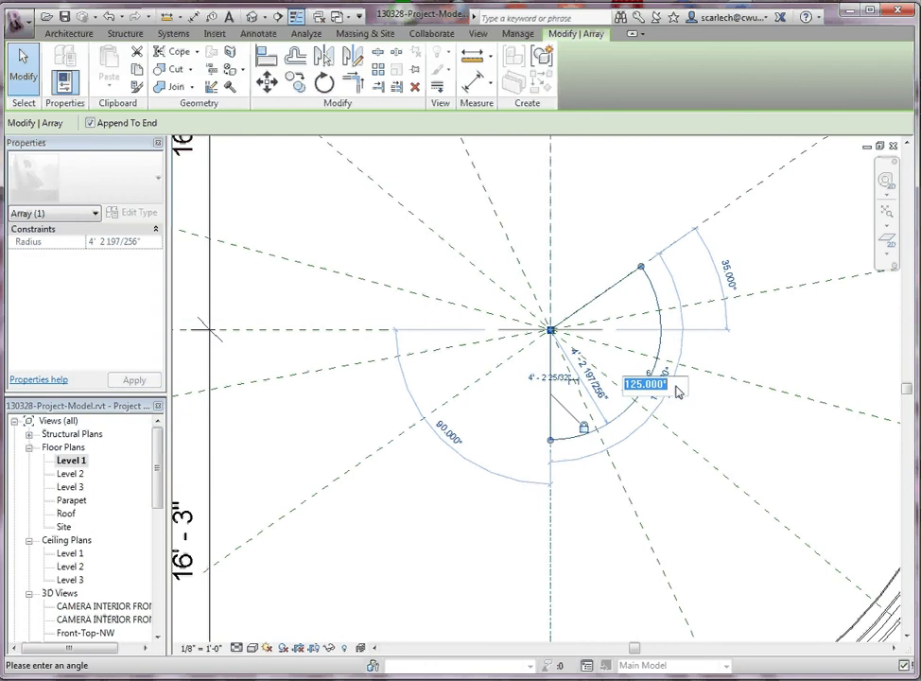
{"action": "type", "text": "135"}
{"action": "key", "text": "Return"}
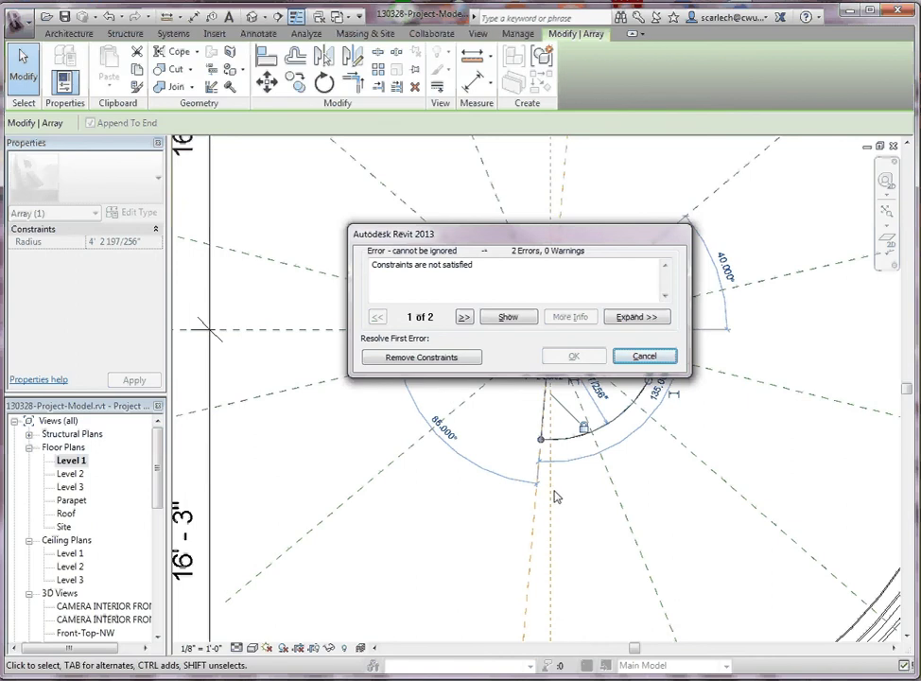
{"action": "left_click", "coordinate": [644, 356]}
{"action": "scroll", "coordinate": [572, 347], "scroll_direction": "down", "scroll_amount": 4}
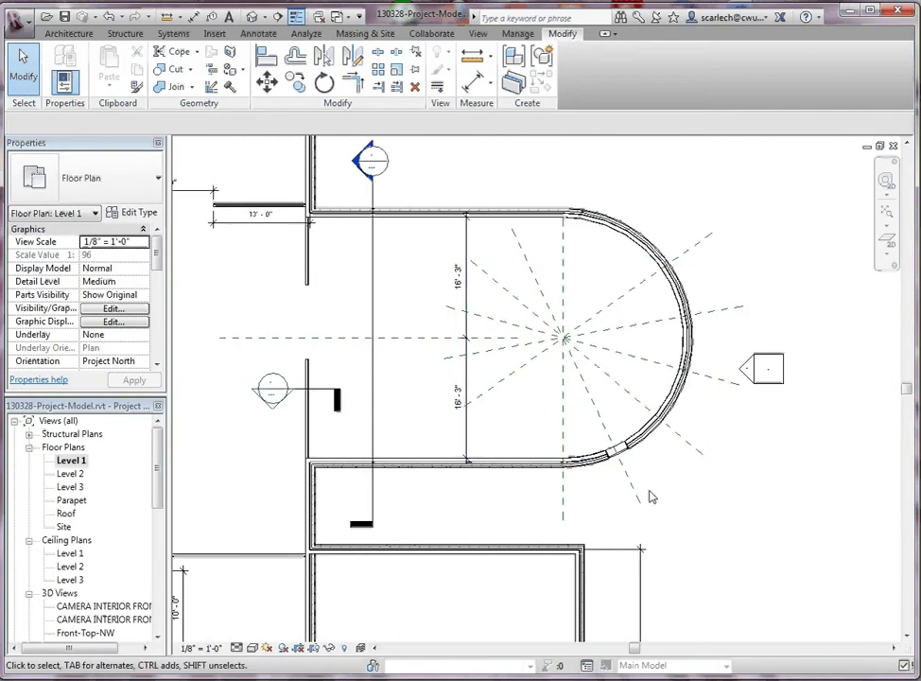
{"action": "scroll", "coordinate": [649, 493], "scroll_direction": "up", "scroll_amount": 3}
{"action": "scroll", "coordinate": [585, 408], "scroll_direction": "down", "scroll_amount": 3}
{"action": "scroll", "coordinate": [579, 427], "scroll_direction": "up", "scroll_amount": 3}
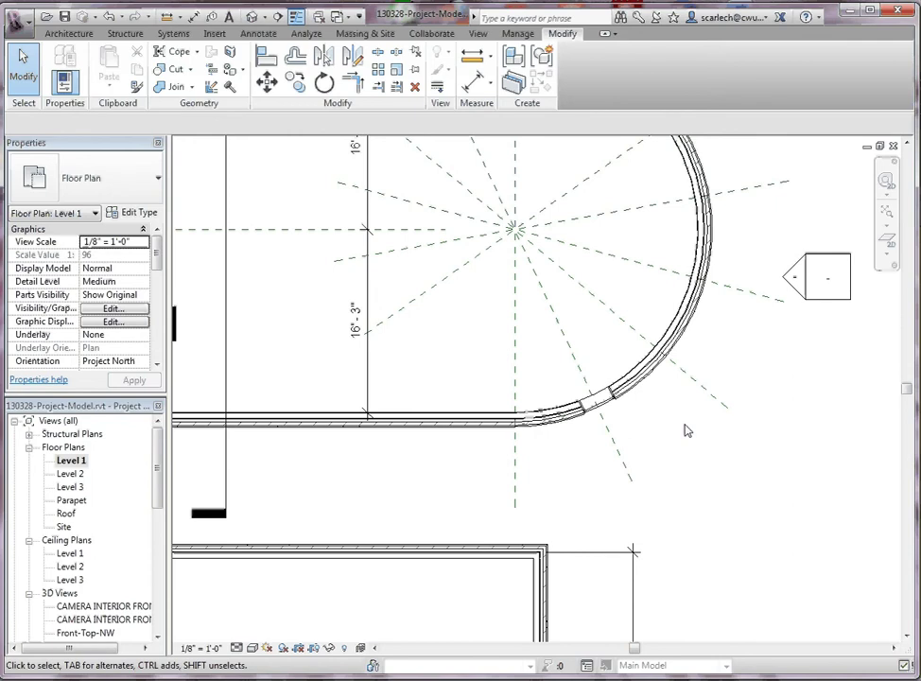
{"action": "scroll", "coordinate": [623, 459], "scroll_direction": "down", "scroll_amount": 2}
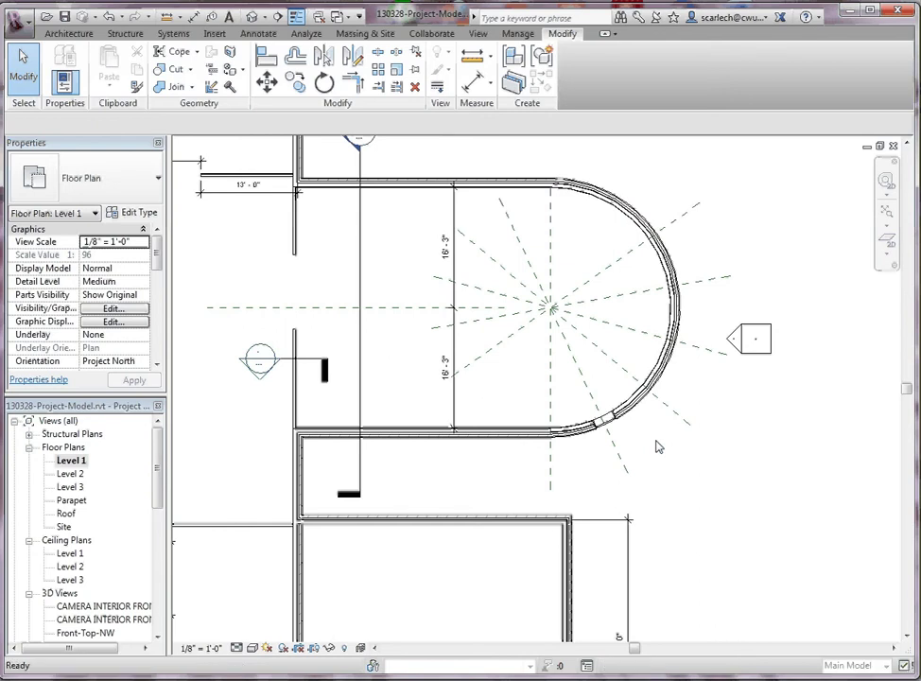
Set up a radial array of the reference plane: 6 copies over 180°, centred on the arc
{"action": "scroll", "coordinate": [656, 445], "scroll_direction": "up", "scroll_amount": 1}
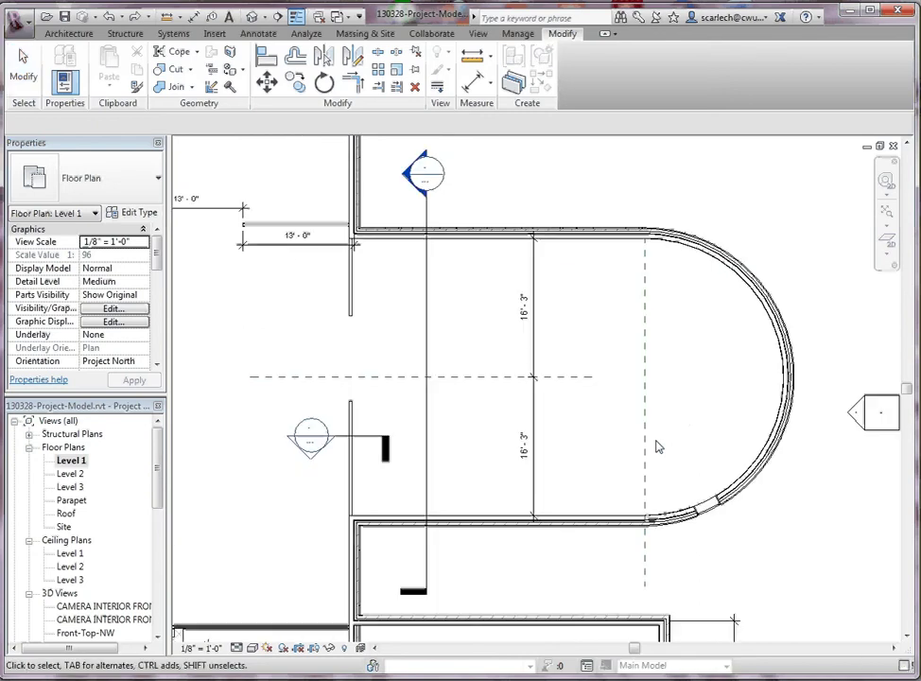
{"action": "left_click", "coordinate": [646, 318]}
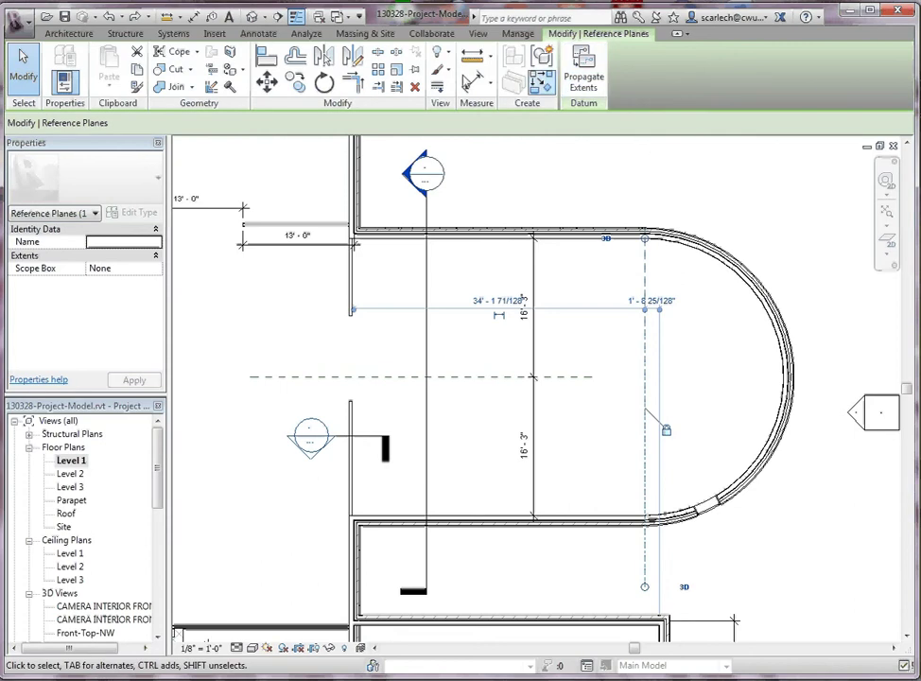
{"action": "left_click", "coordinate": [378, 71]}
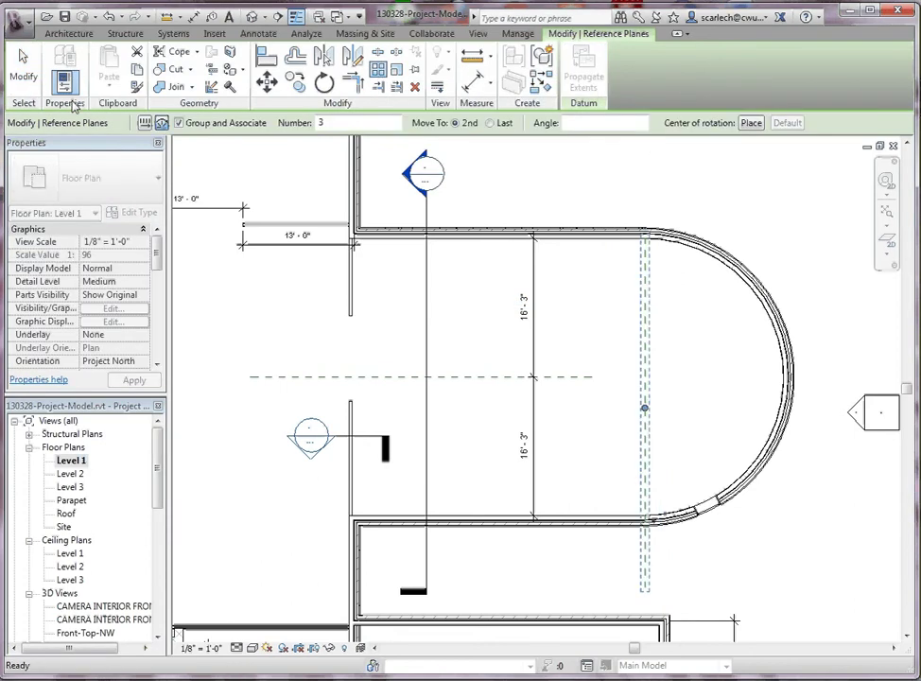
{"action": "double_click", "coordinate": [321, 123]}
{"action": "type", "text": "6"}
{"action": "left_click", "coordinate": [490, 123]}
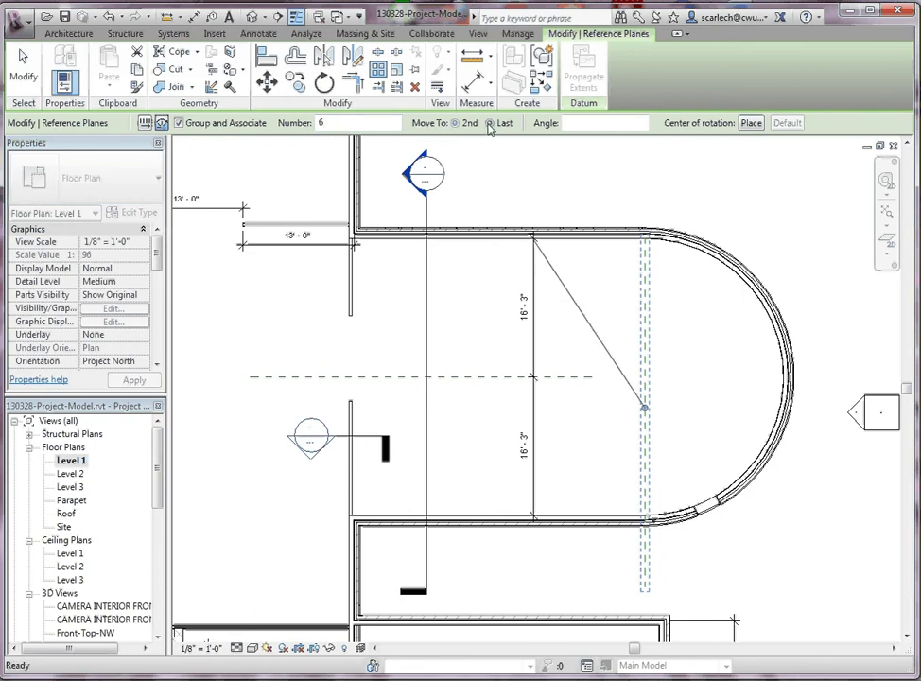
{"action": "type", "text": "180"}
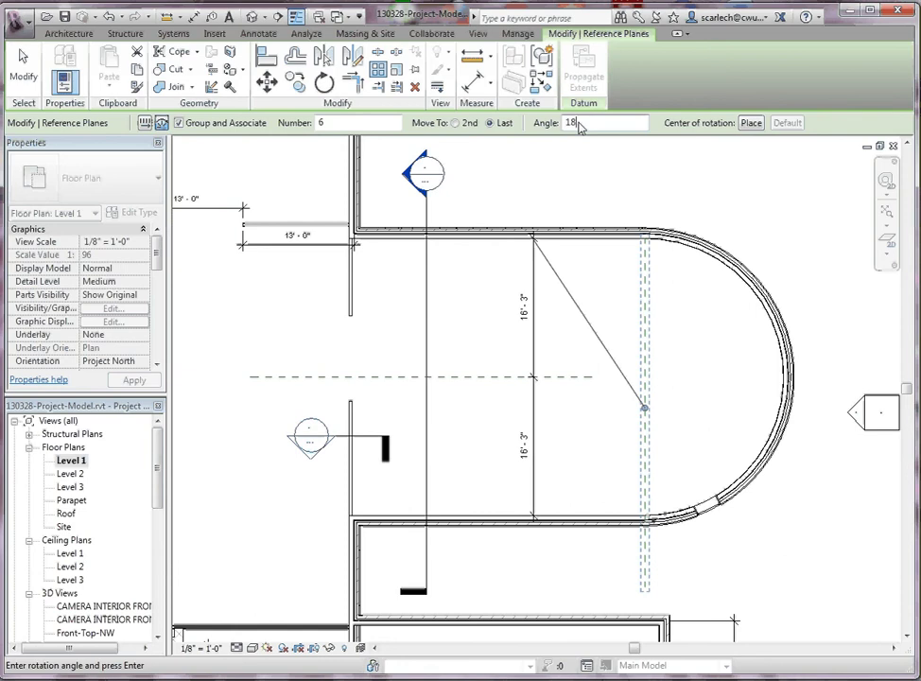
{"action": "left_click", "coordinate": [750, 123]}
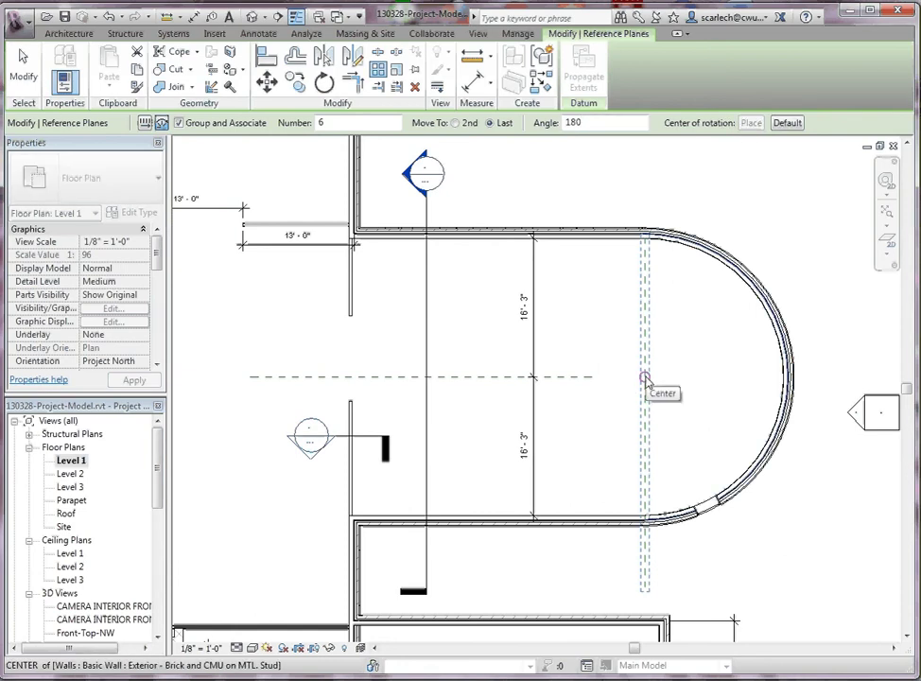
{"action": "left_click", "coordinate": [643, 378]}
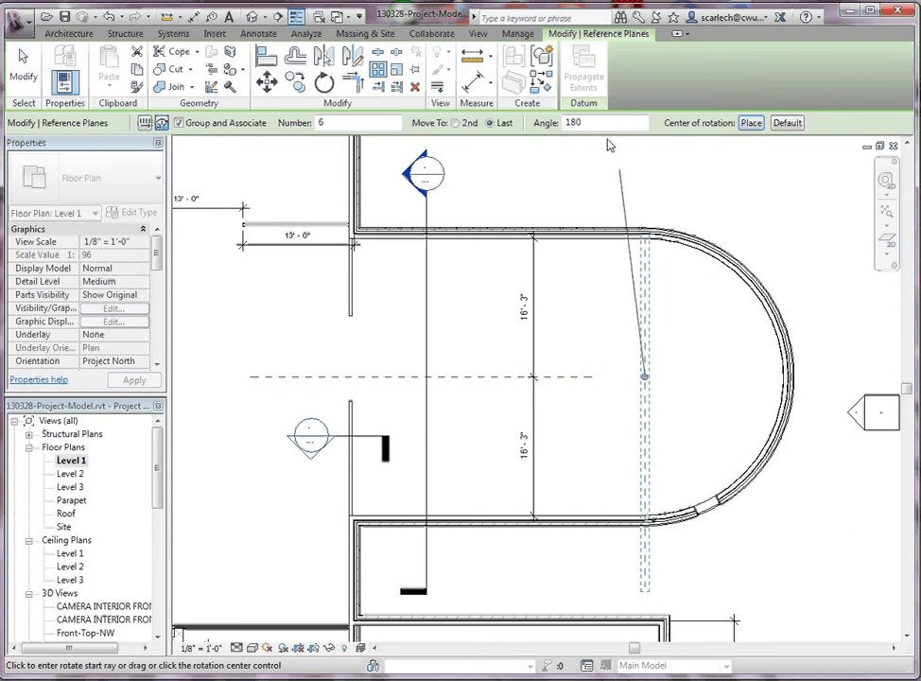
{"action": "left_click", "coordinate": [572, 123]}
{"action": "type", "text": "180"}
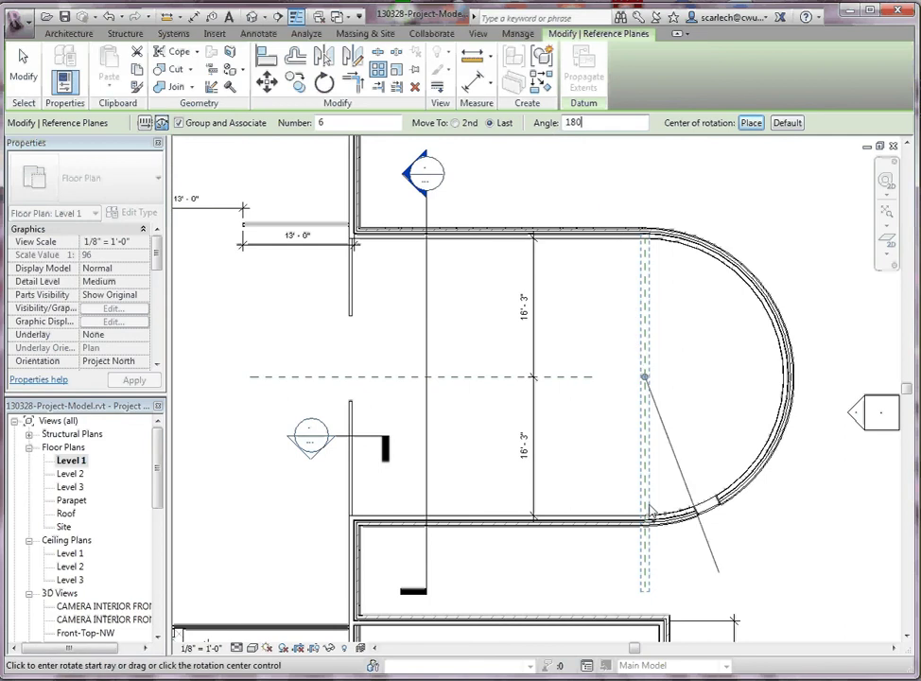
Sweep the array 180° from the vertical plane and confirm the copy count
{"action": "left_click", "coordinate": [644, 556]}
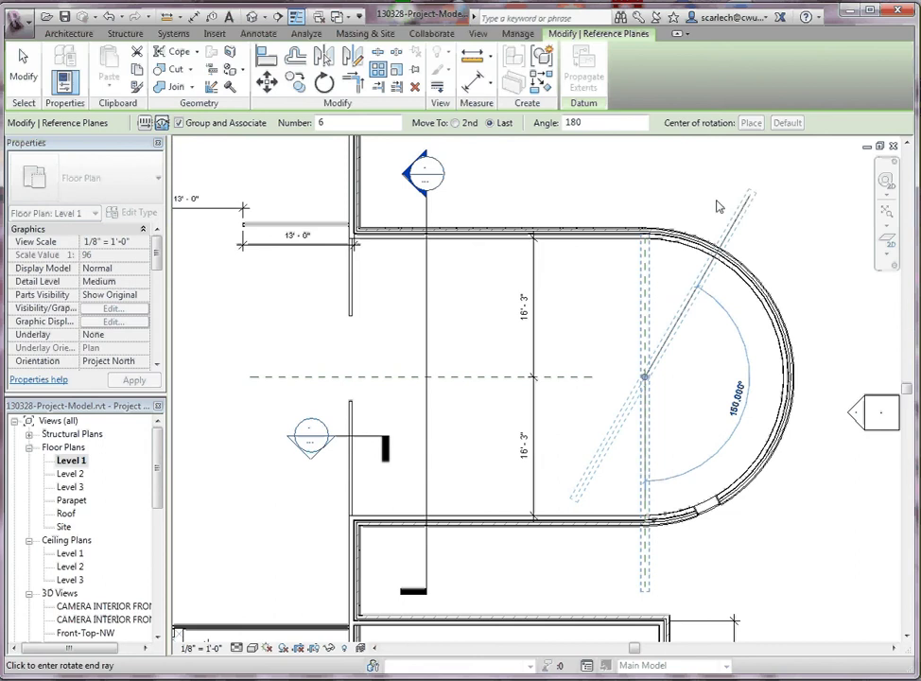
{"action": "left_click", "coordinate": [651, 181]}
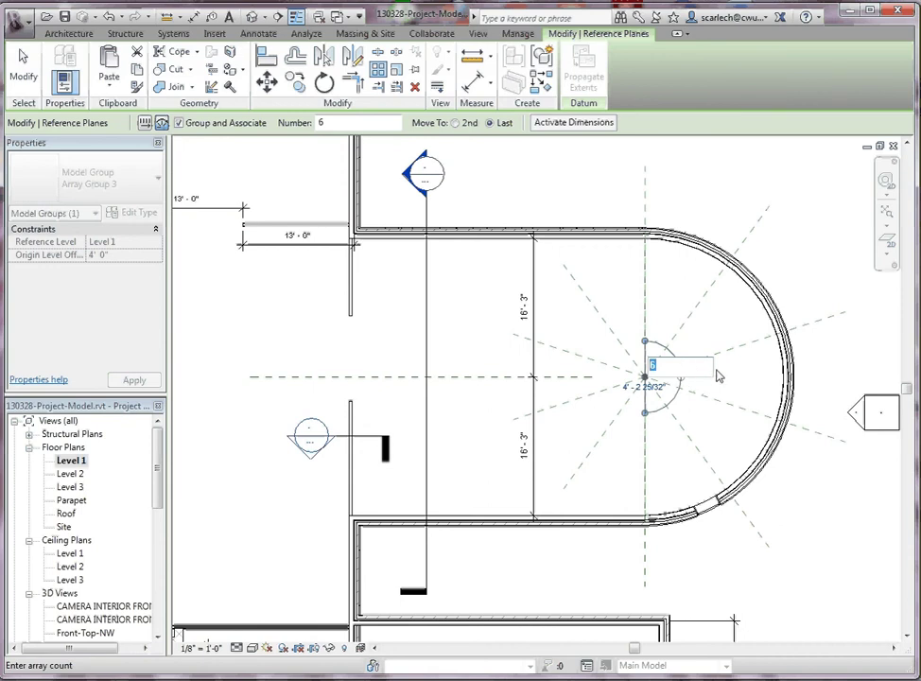
{"action": "key", "text": "Return"}
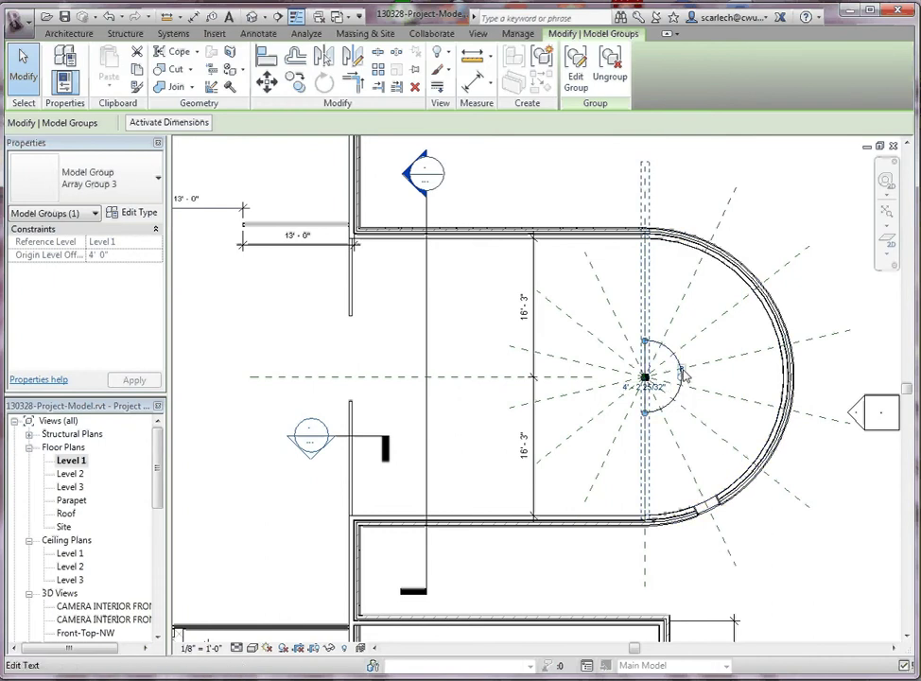
{"action": "left_click", "coordinate": [683, 372]}
{"action": "key", "text": "Return"}
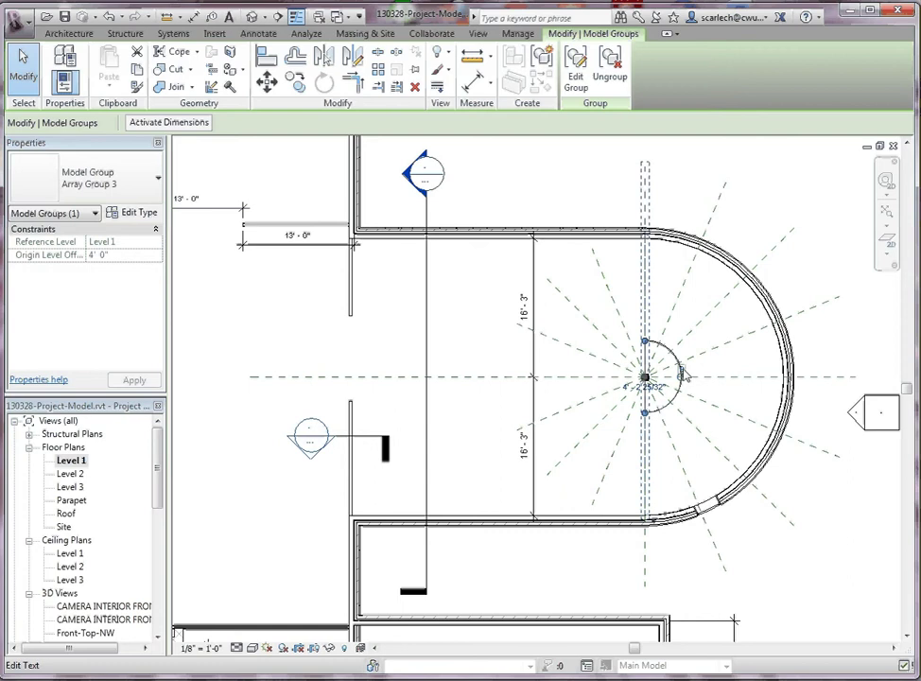
{"action": "key", "text": "Escape"}
{"action": "scroll", "coordinate": [711, 511], "scroll_direction": "down", "scroll_amount": 2}
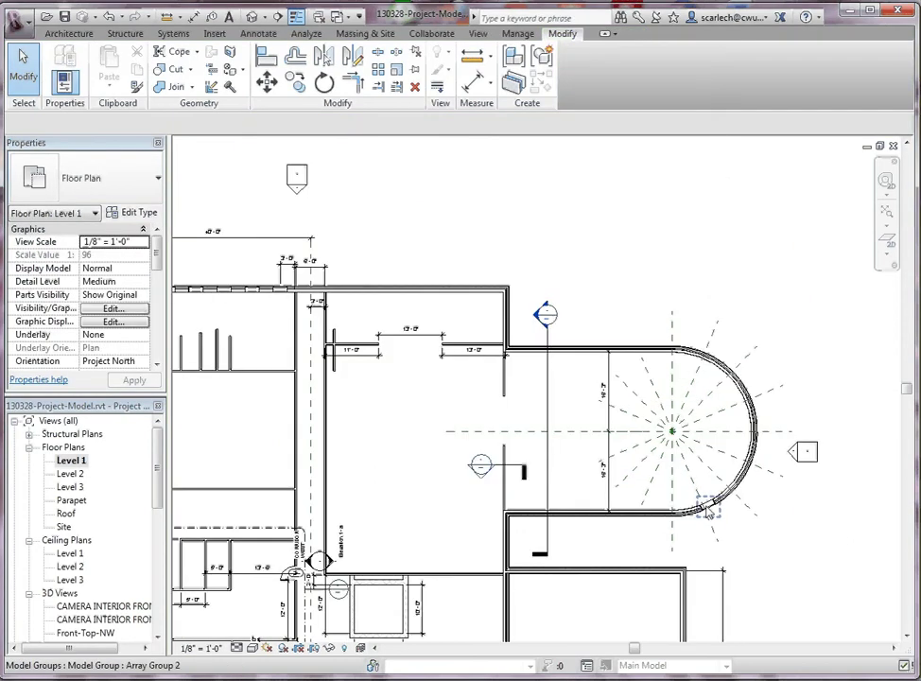
{"action": "scroll", "coordinate": [699, 511], "scroll_direction": "up", "scroll_amount": 4}
{"action": "scroll", "coordinate": [662, 501], "scroll_direction": "down", "scroll_amount": 3}
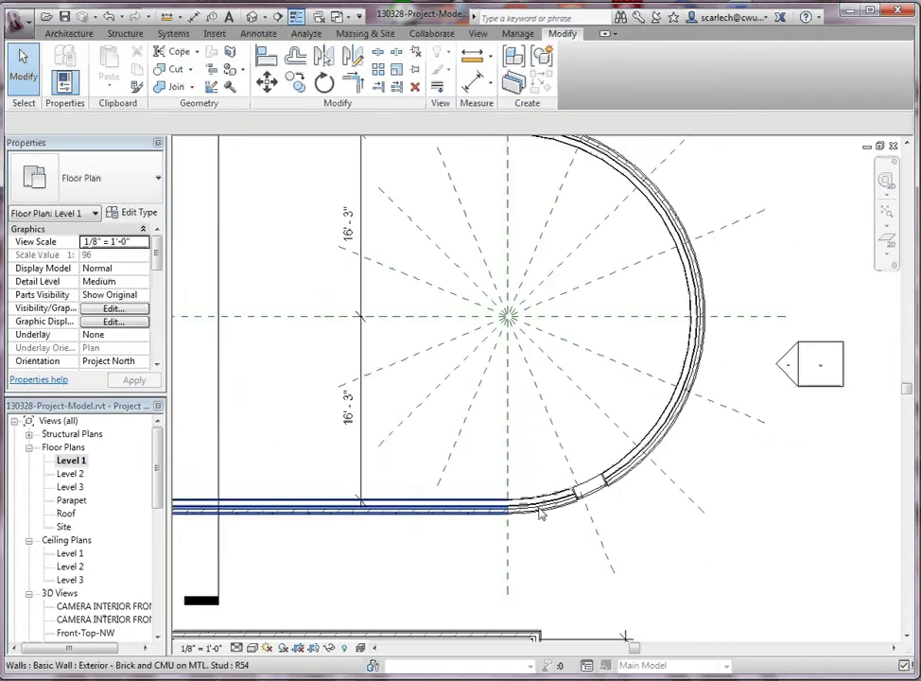
Select the window array group and drag its last window up the arc
{"action": "left_click", "coordinate": [598, 499]}
{"action": "key", "text": "Escape"}
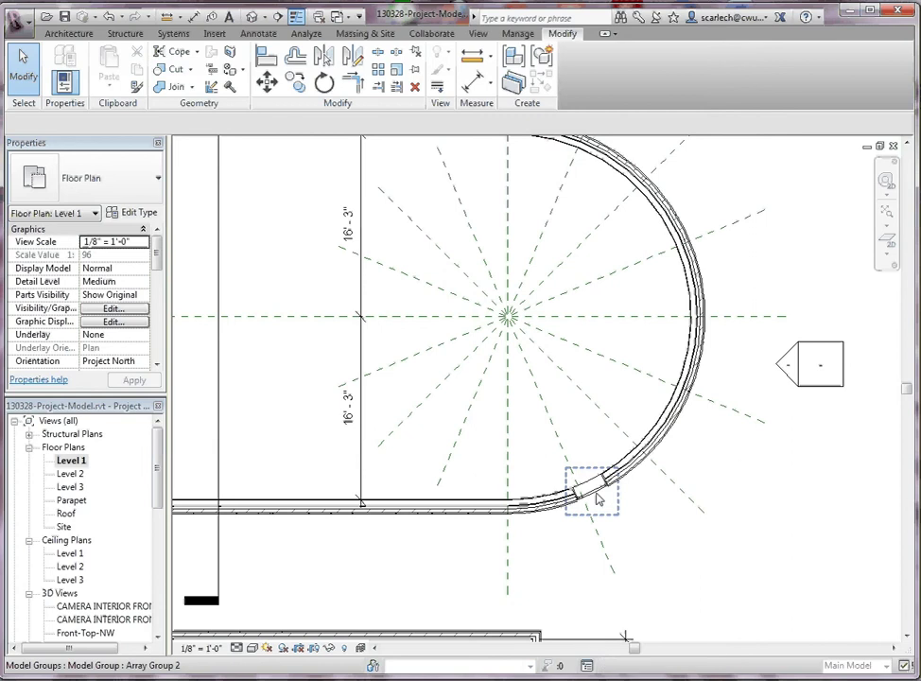
{"action": "left_click", "coordinate": [598, 498]}
{"action": "left_click_drag", "start_coordinate": [639, 473], "coordinate": [679, 454]}
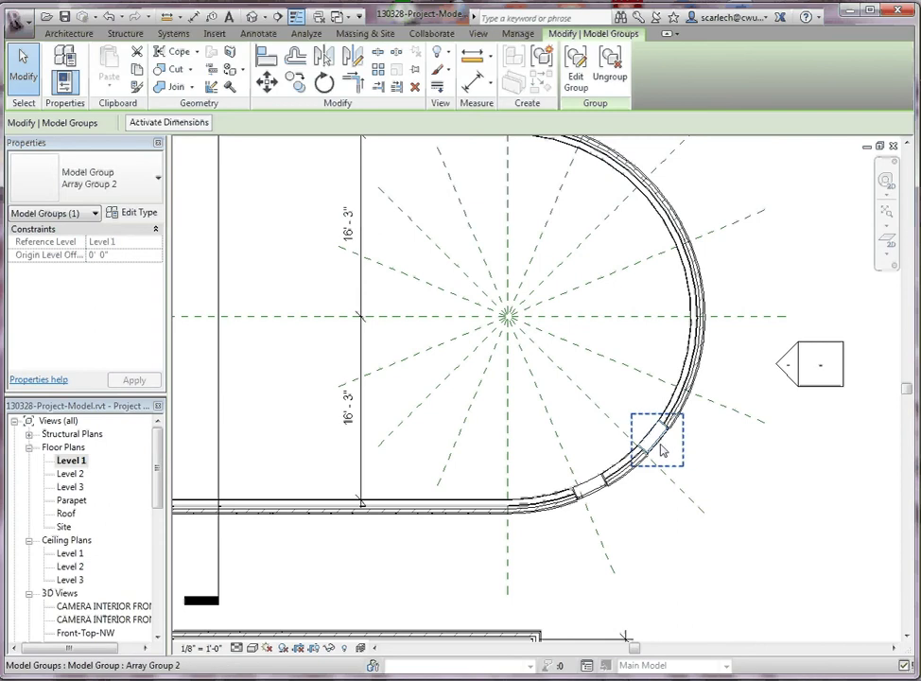
{"action": "left_click_drag", "start_coordinate": [682, 436], "coordinate": [717, 397]}
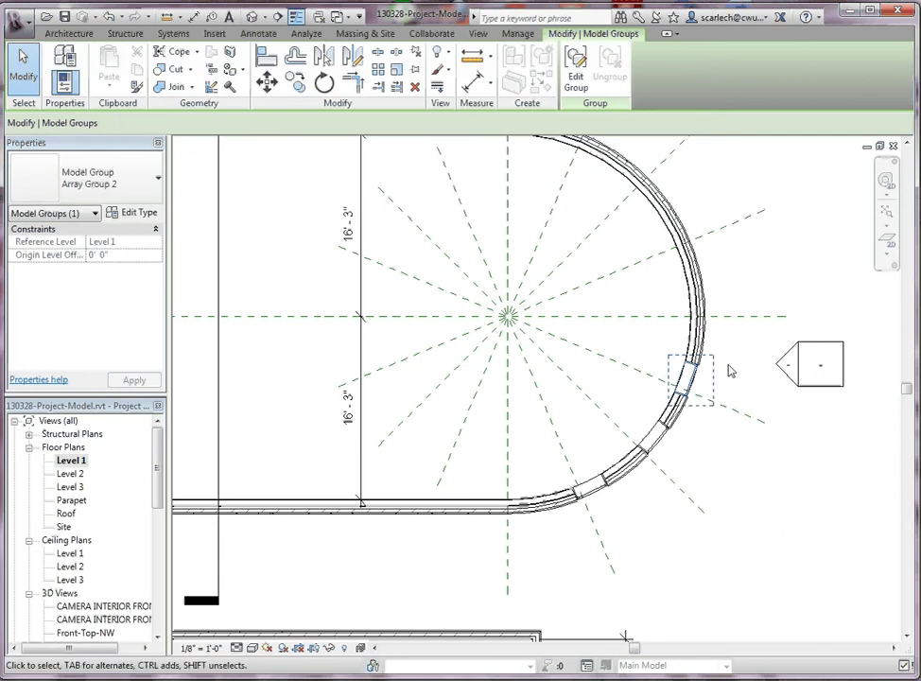
Stretch the window array until its last window sits near the arc's top
{"action": "left_click", "coordinate": [708, 374]}
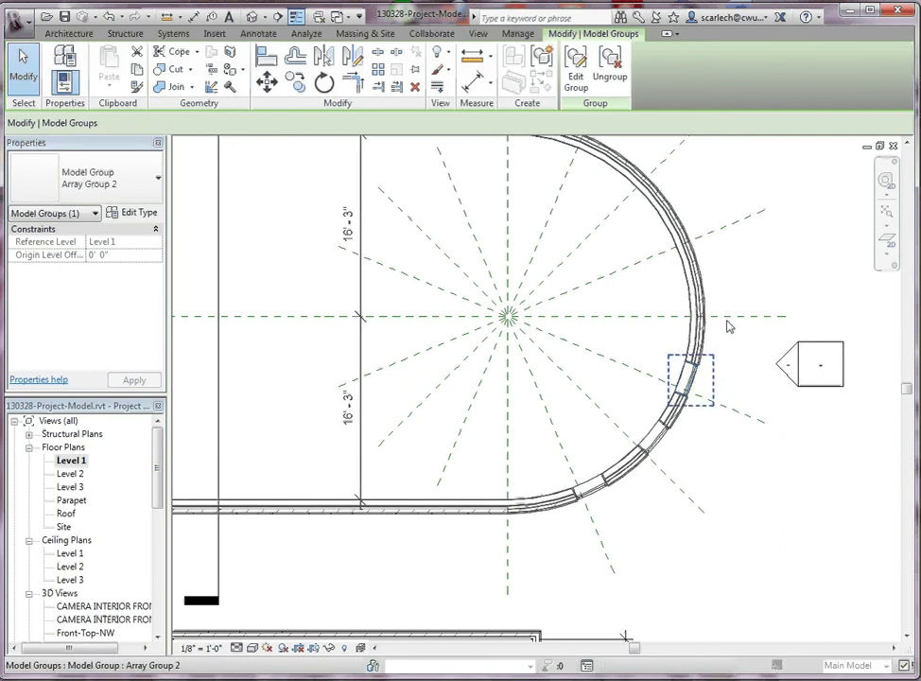
{"action": "left_click_drag", "start_coordinate": [725, 322], "coordinate": [743, 314]}
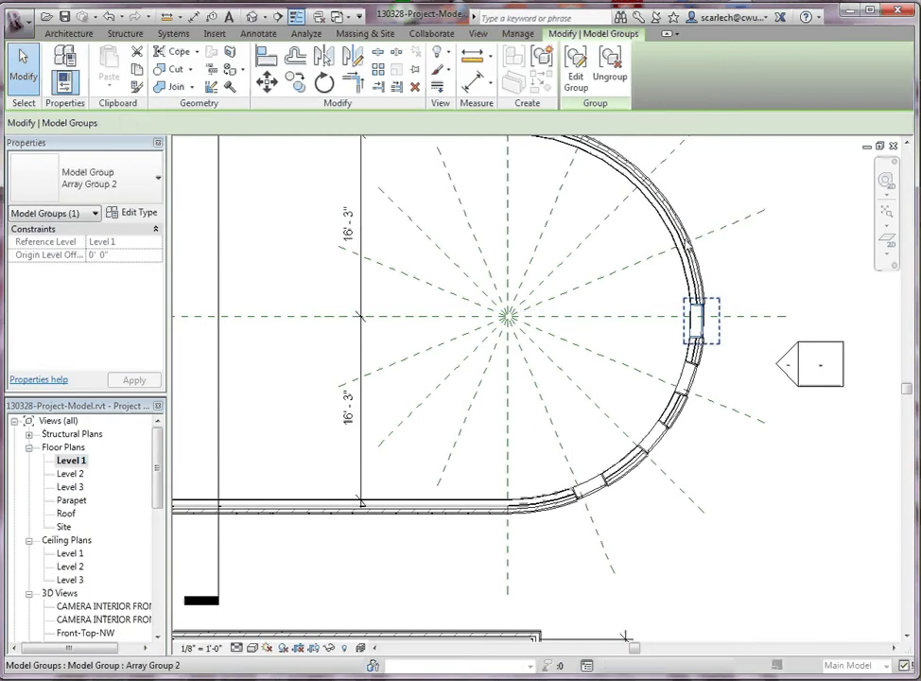
{"action": "left_click_drag", "start_coordinate": [704, 319], "coordinate": [685, 234]}
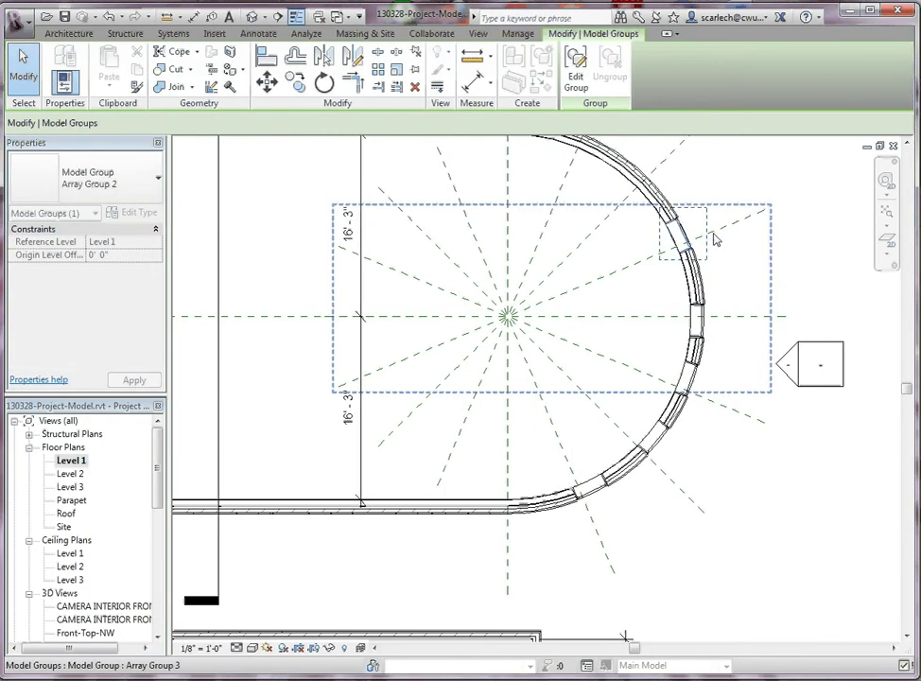
{"action": "scroll", "coordinate": [749, 312], "scroll_direction": "down", "scroll_amount": 2}
{"action": "scroll", "coordinate": [696, 261], "scroll_direction": "up", "scroll_amount": 2}
{"action": "scroll", "coordinate": [696, 261], "scroll_direction": "up", "scroll_amount": 1}
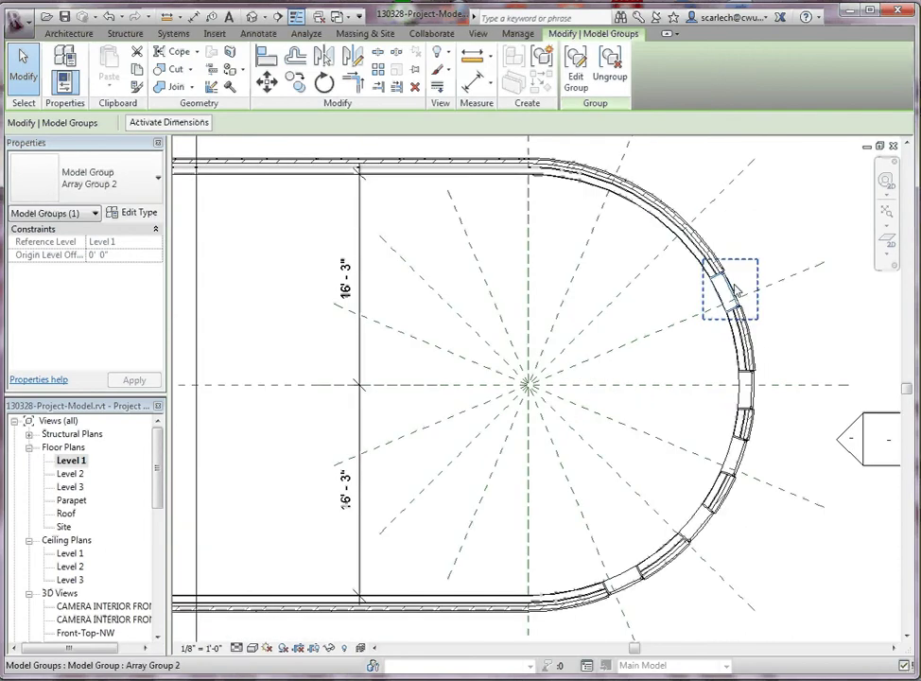
{"action": "left_click_drag", "start_coordinate": [696, 262], "coordinate": [677, 225]}
{"action": "left_click", "coordinate": [616, 308]}
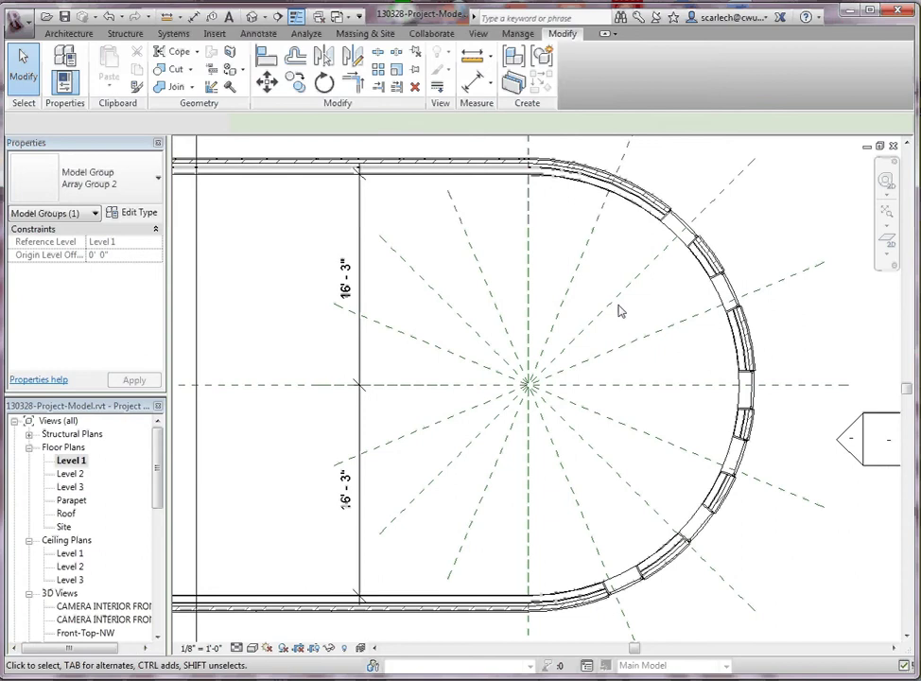
{"action": "scroll", "coordinate": [633, 371], "scroll_direction": "down", "scroll_amount": 2}
{"action": "scroll", "coordinate": [648, 539], "scroll_direction": "up", "scroll_amount": 4}
{"action": "scroll", "coordinate": [662, 425], "scroll_direction": "up", "scroll_amount": 1}
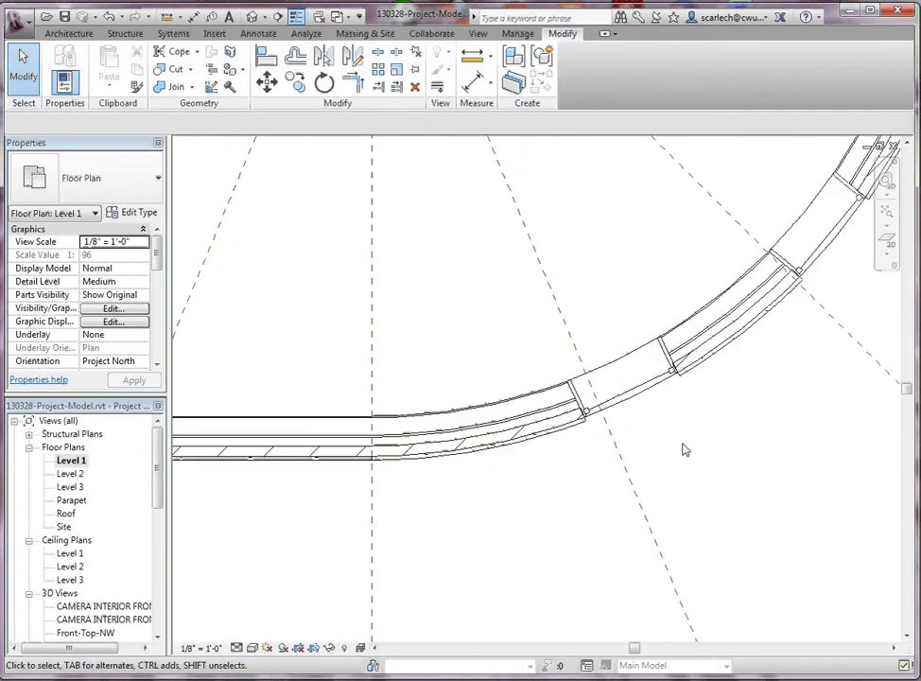
{"action": "scroll", "coordinate": [667, 464], "scroll_direction": "down", "scroll_amount": 1}
{"action": "scroll", "coordinate": [649, 444], "scroll_direction": "up", "scroll_amount": 1}
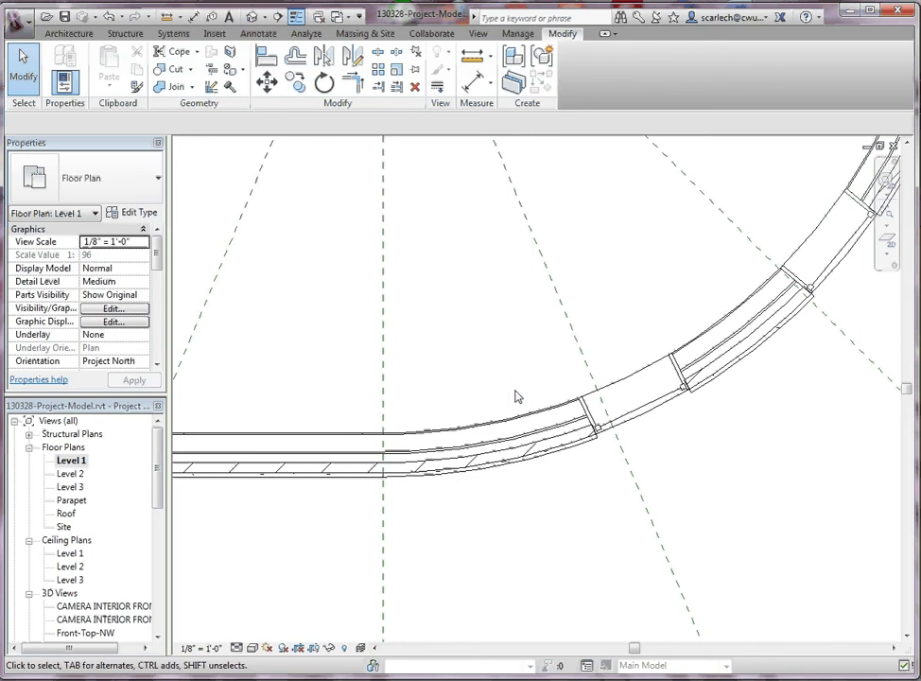
Align and lock the first windows to their diagonal reference planes
{"action": "left_click", "coordinate": [267, 57]}
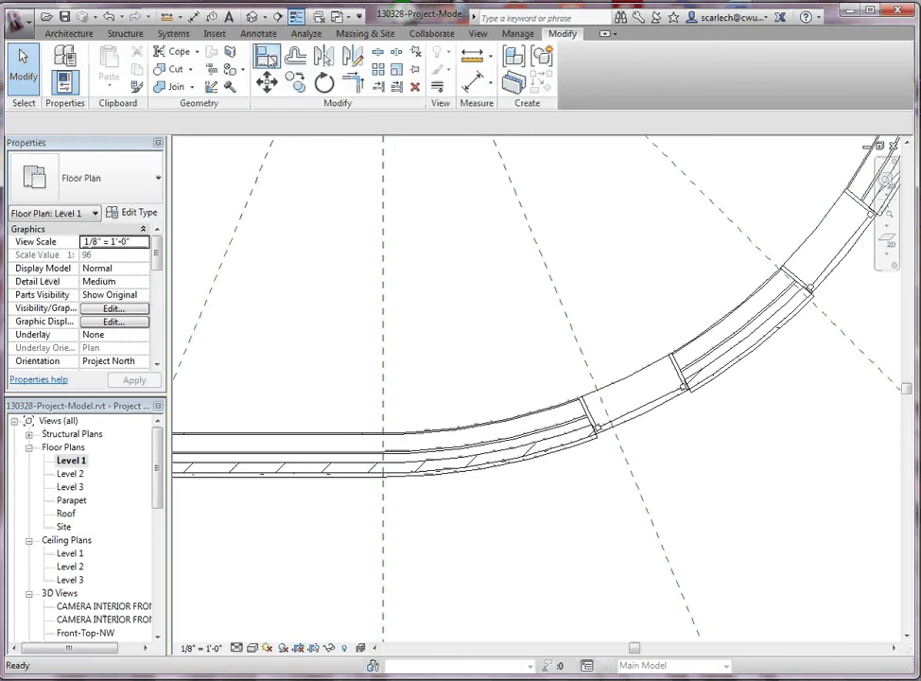
{"action": "left_click", "coordinate": [573, 339]}
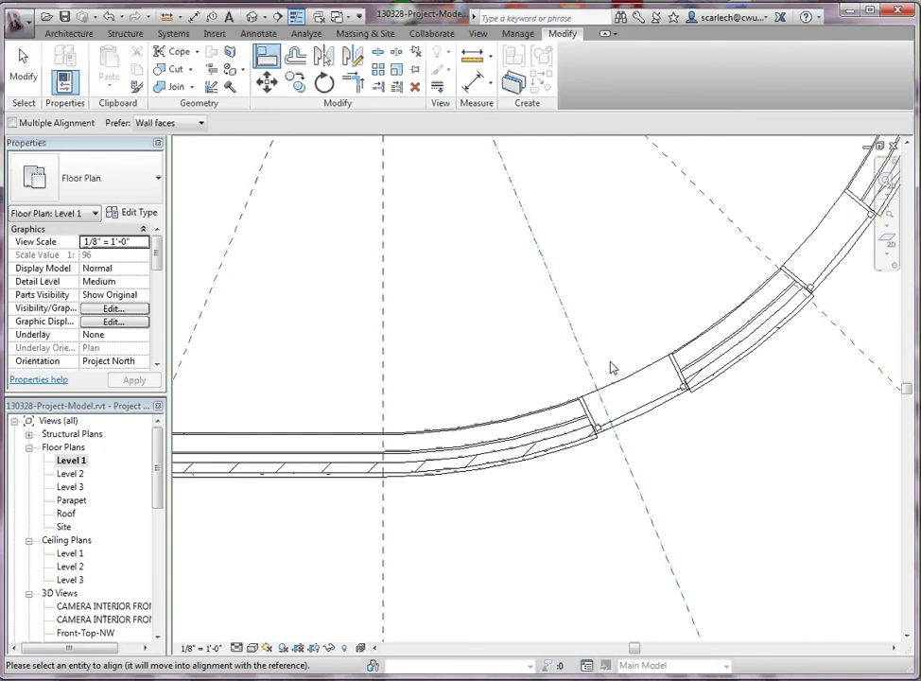
{"action": "left_click", "coordinate": [632, 399]}
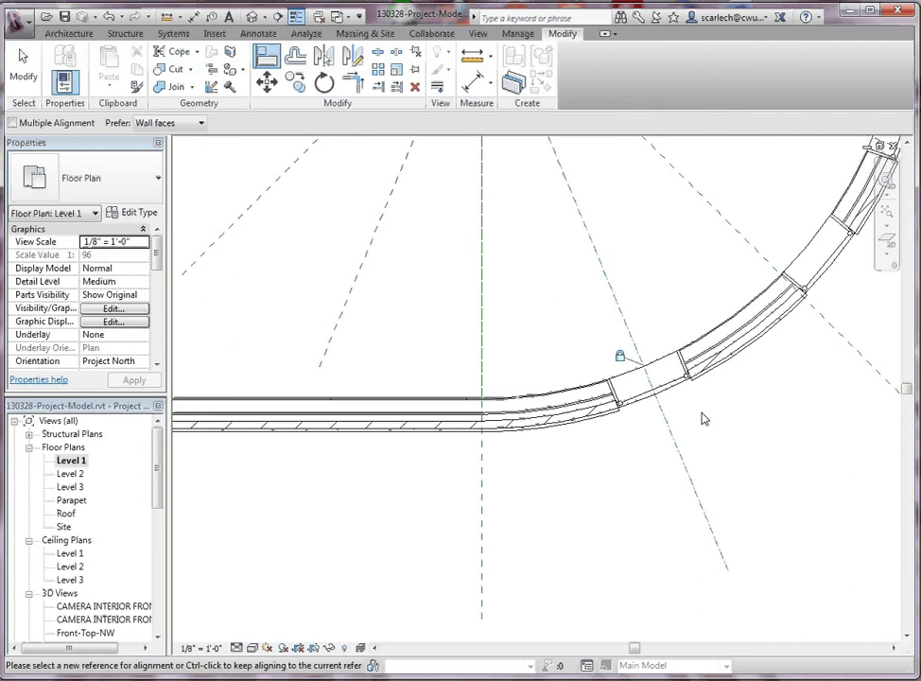
{"action": "left_click", "coordinate": [815, 257]}
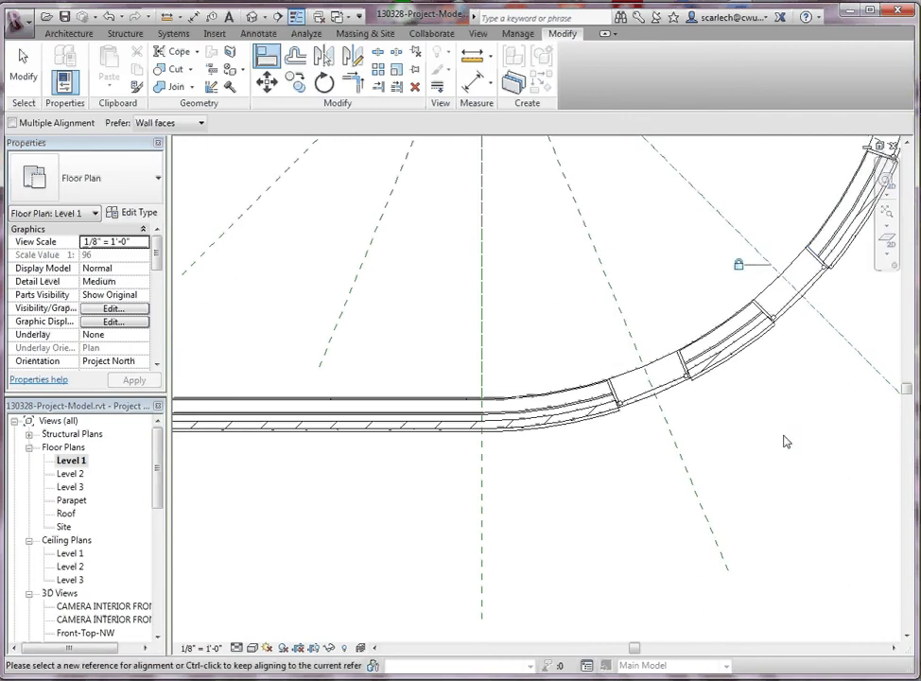
{"action": "scroll", "coordinate": [784, 441], "scroll_direction": "down", "scroll_amount": 4}
{"action": "scroll", "coordinate": [765, 370], "scroll_direction": "up", "scroll_amount": 3}
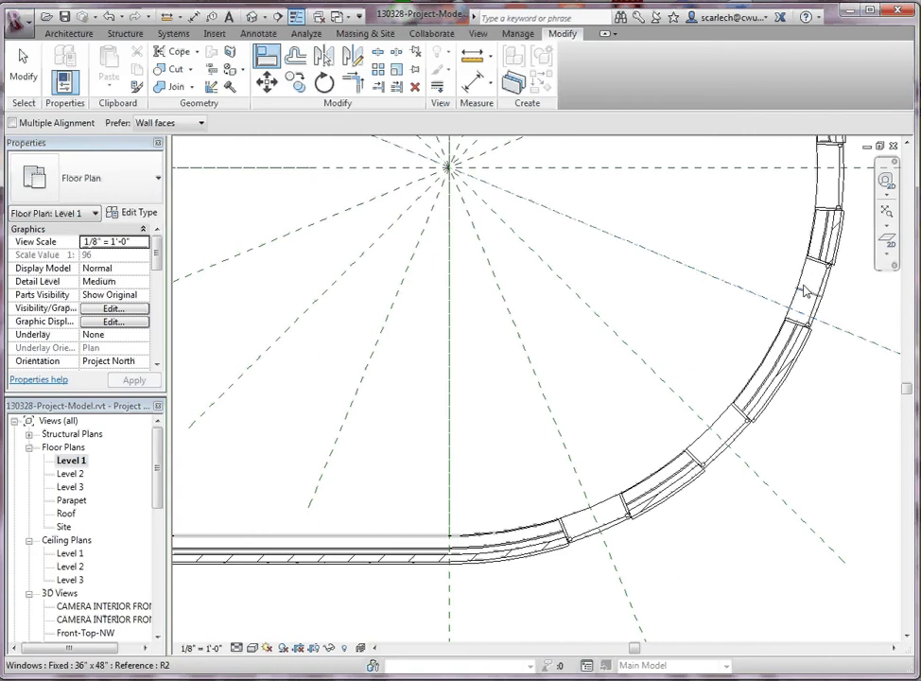
{"action": "left_click", "coordinate": [804, 291]}
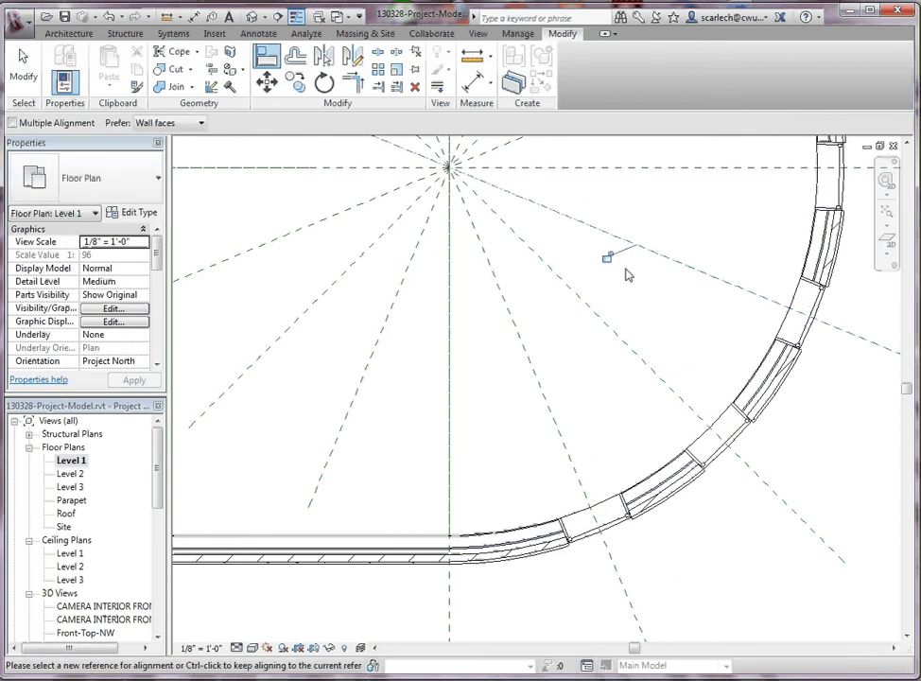
Align and lock the remaining upper windows to their radial reference planes
{"action": "left_click", "coordinate": [743, 177]}
{"action": "scroll", "coordinate": [583, 230], "scroll_direction": "down", "scroll_amount": 4}
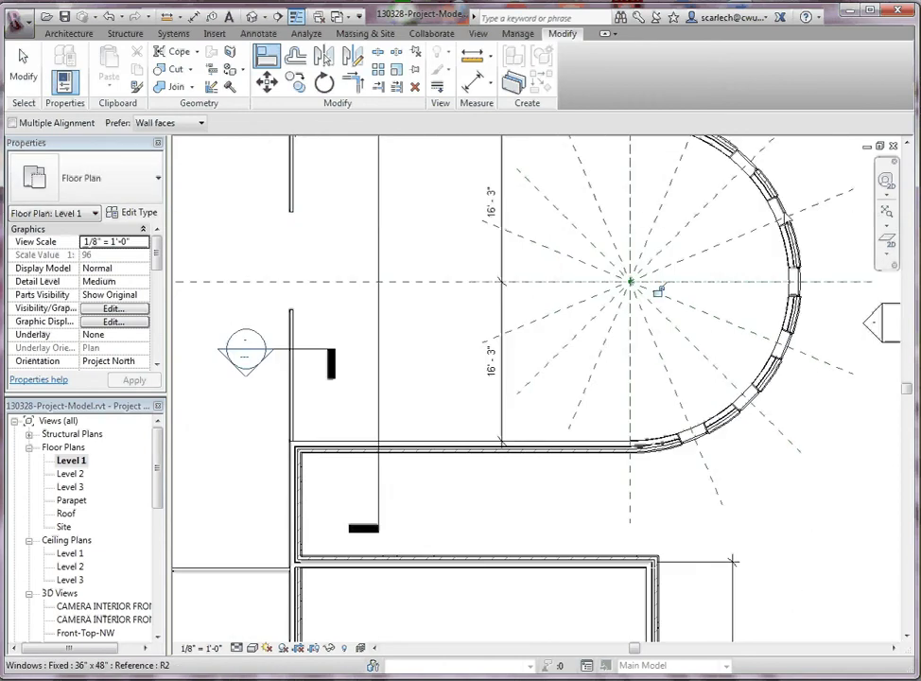
{"action": "scroll", "coordinate": [658, 291], "scroll_direction": "up", "scroll_amount": 4}
{"action": "left_click", "coordinate": [726, 261]}
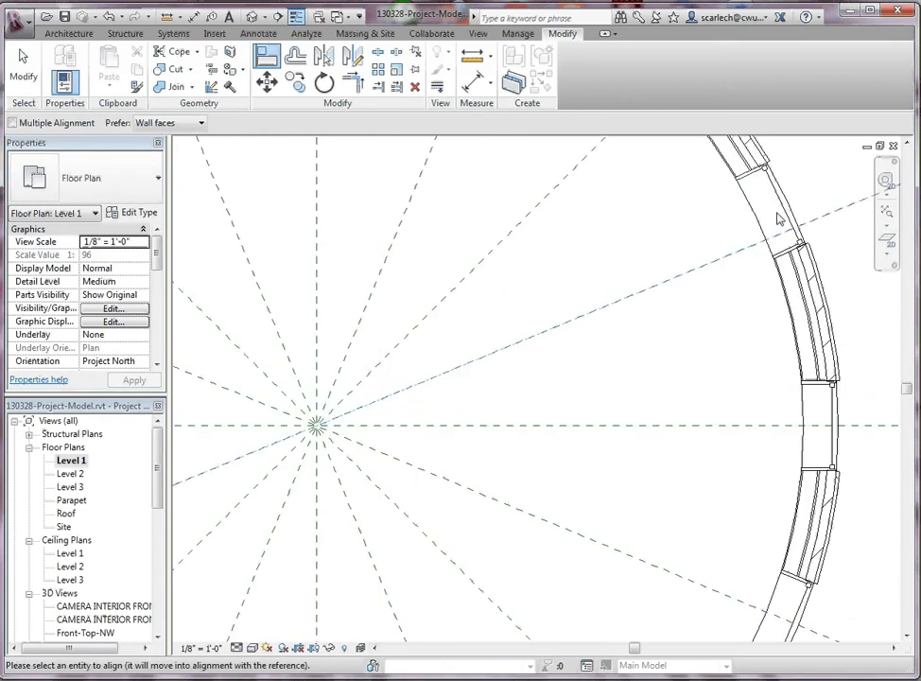
{"action": "left_click", "coordinate": [774, 218]}
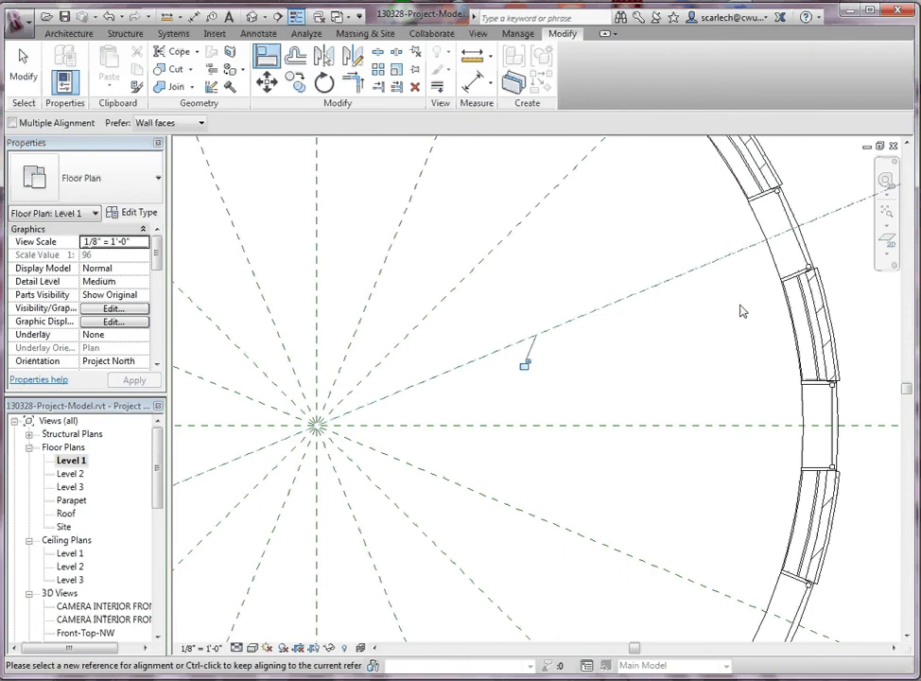
{"action": "scroll", "coordinate": [669, 359], "scroll_direction": "down", "scroll_amount": 3}
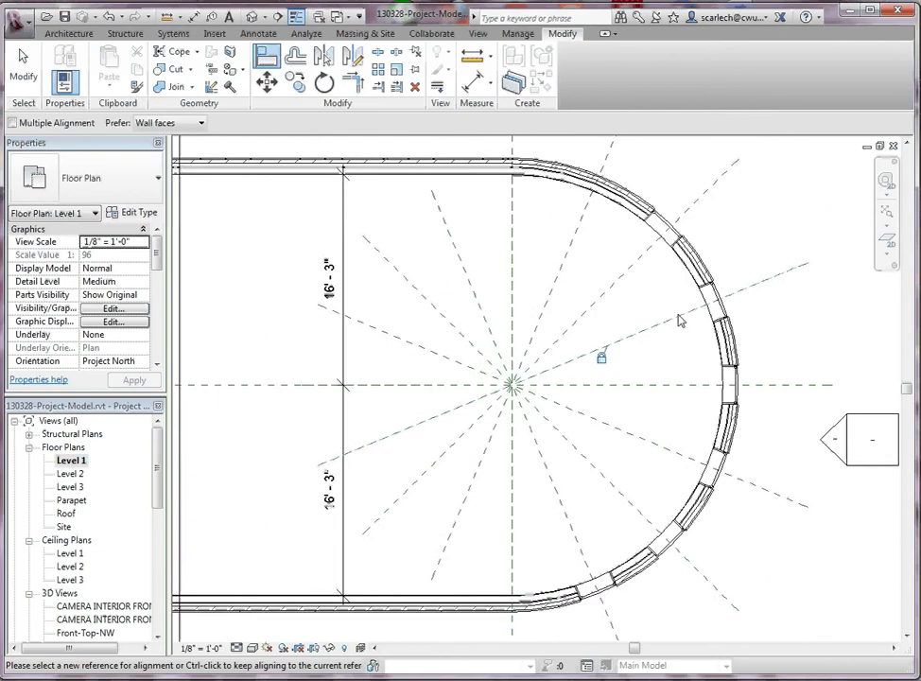
{"action": "scroll", "coordinate": [653, 244], "scroll_direction": "up", "scroll_amount": 3}
{"action": "left_click", "coordinate": [651, 227]}
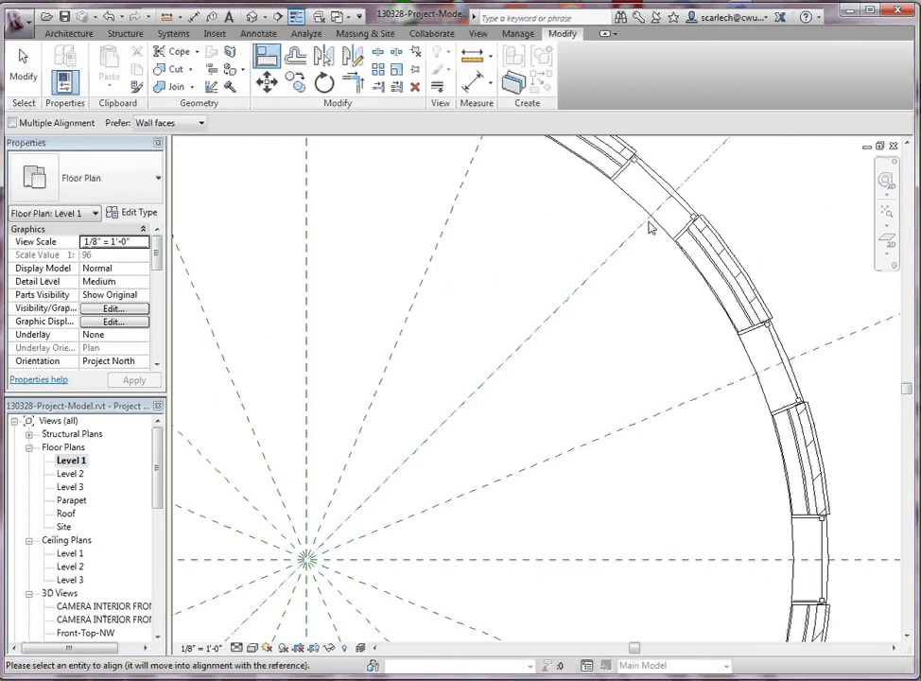
{"action": "left_click", "coordinate": [652, 224]}
{"action": "scroll", "coordinate": [674, 329], "scroll_direction": "down", "scroll_amount": 3}
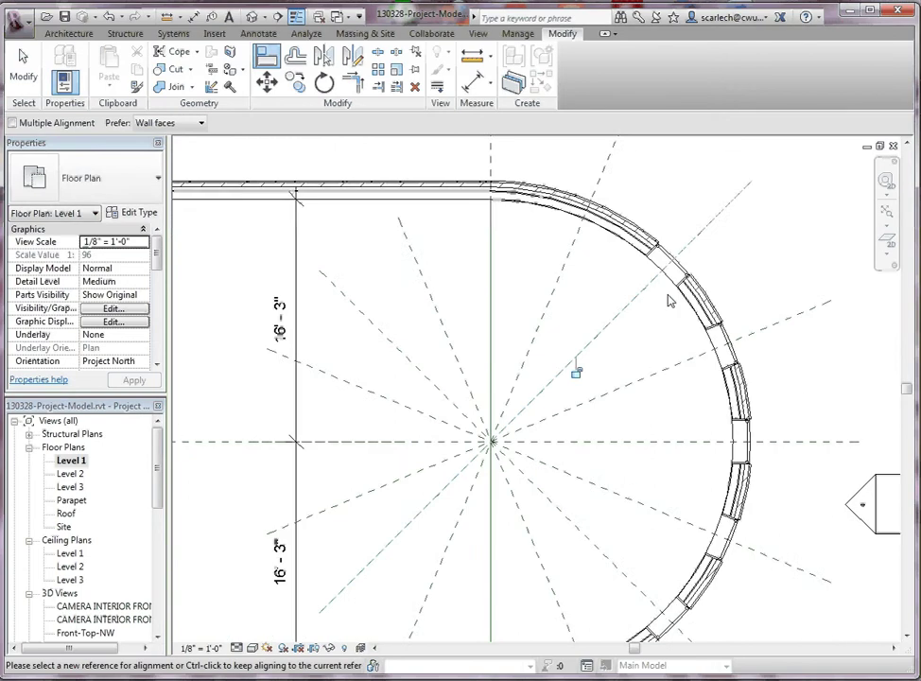
{"action": "scroll", "coordinate": [578, 370], "scroll_direction": "up", "scroll_amount": 3}
{"action": "scroll", "coordinate": [517, 453], "scroll_direction": "down", "scroll_amount": 3}
{"action": "scroll", "coordinate": [491, 265], "scroll_direction": "down", "scroll_amount": 3}
{"action": "scroll", "coordinate": [529, 312], "scroll_direction": "down", "scroll_amount": 1}
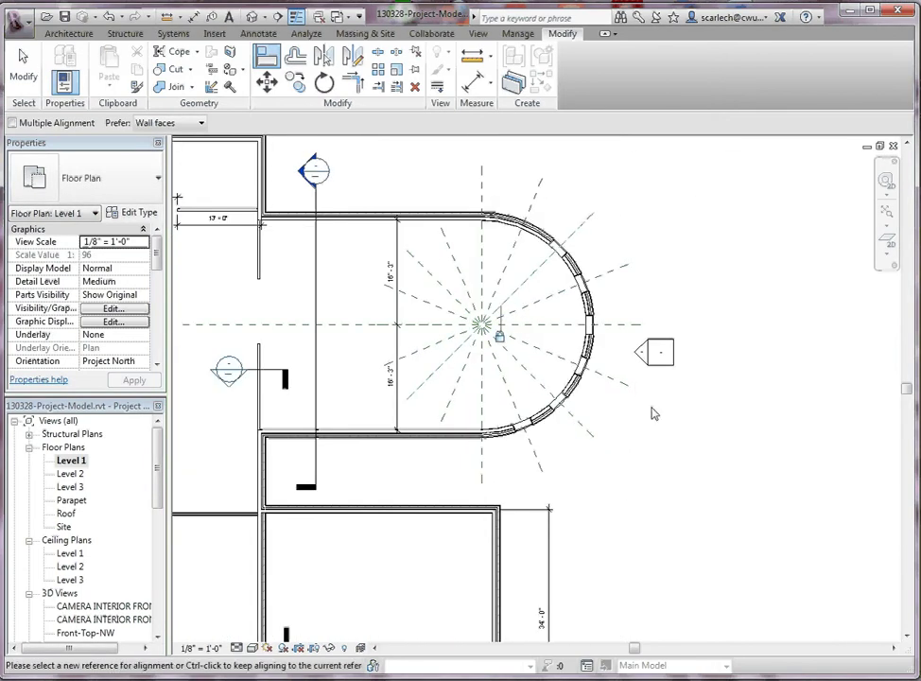
{"action": "scroll", "coordinate": [643, 369], "scroll_direction": "up", "scroll_amount": 2}
{"action": "key", "text": "Escape"}
{"action": "key", "text": "Escape"}
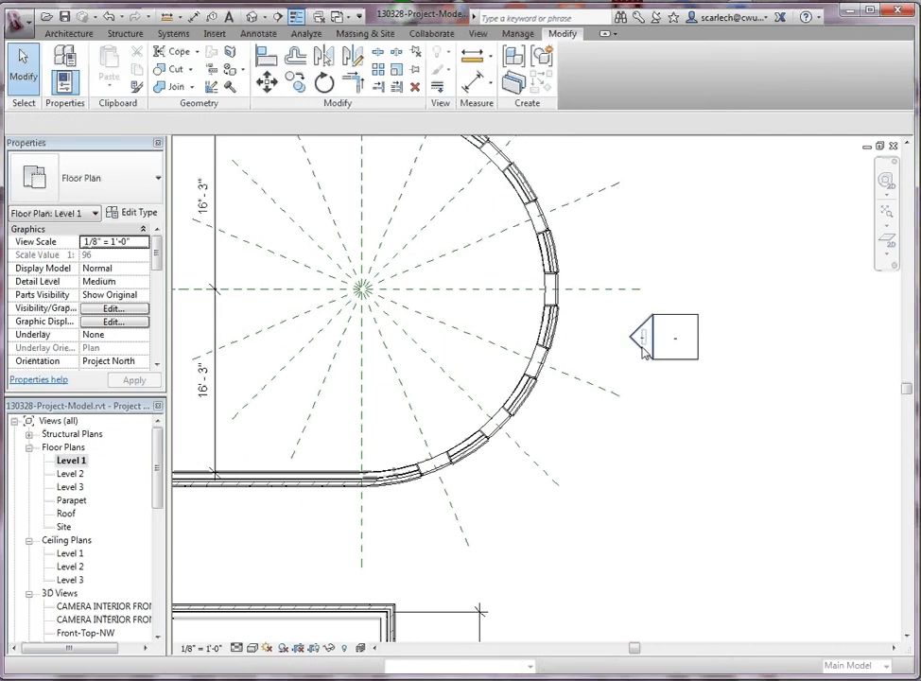
Open the East elevation and zoom to inspect the windows on the curved wall
{"action": "double_click", "coordinate": [643, 353]}
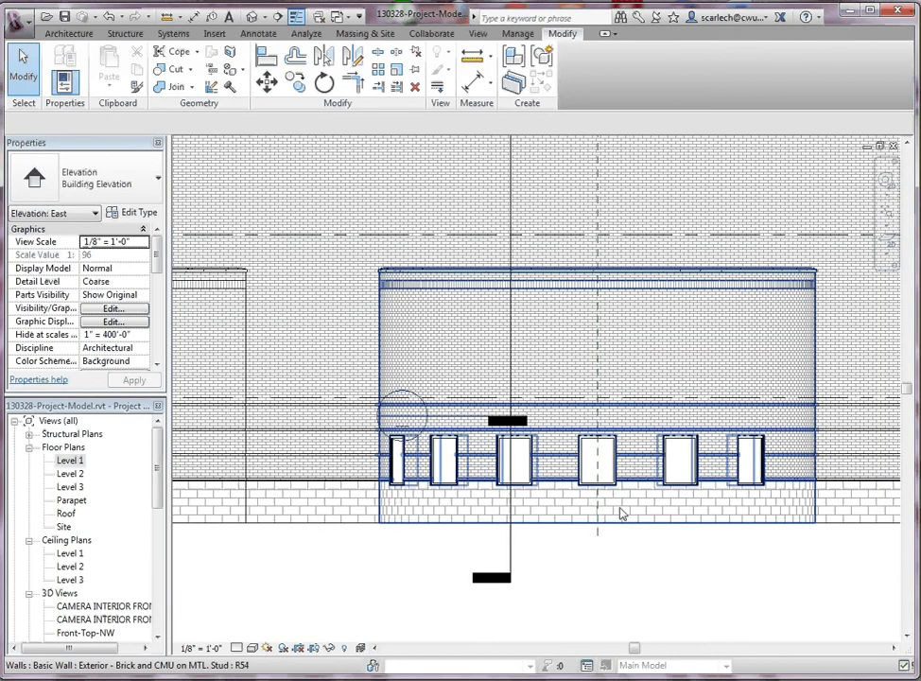
{"action": "scroll", "coordinate": [621, 513], "scroll_direction": "up", "scroll_amount": 2}
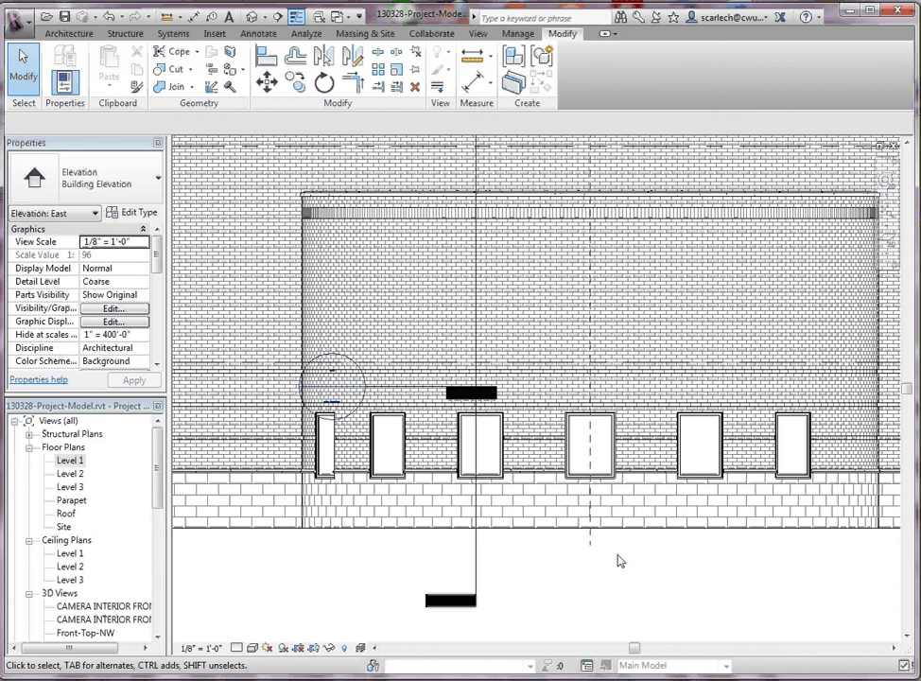
{"action": "scroll", "coordinate": [605, 539], "scroll_direction": "down", "scroll_amount": 2}
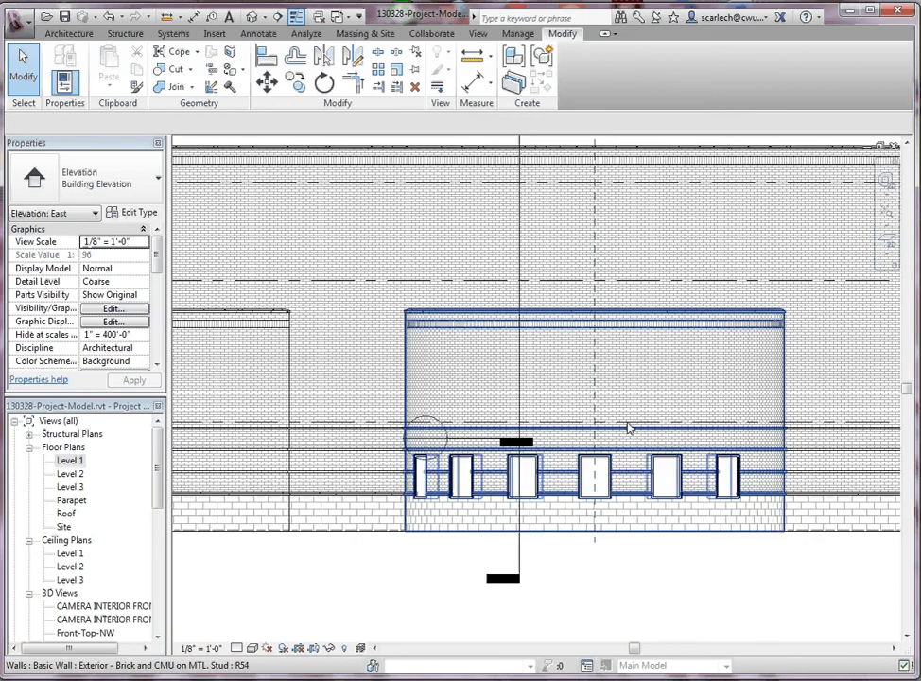
{"action": "scroll", "coordinate": [628, 427], "scroll_direction": "up", "scroll_amount": 1}
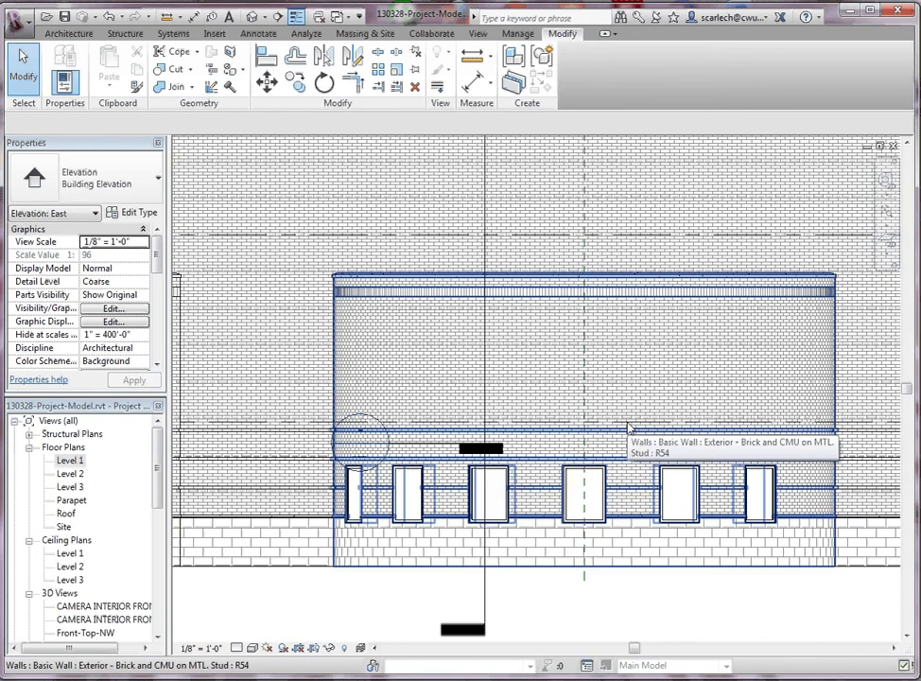